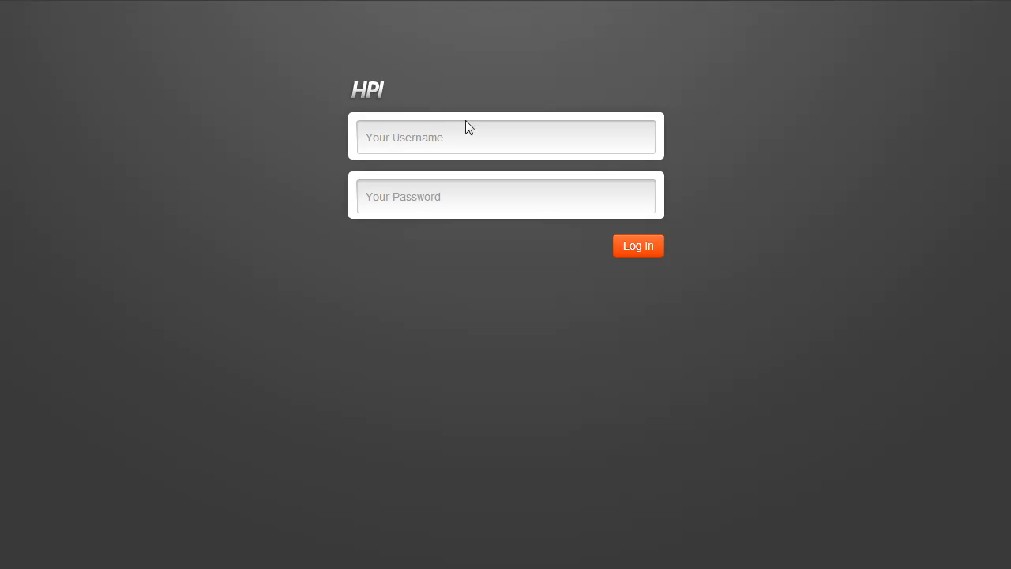
- Log in with the account username and password
{"action": "type", "text": "gsteimer"}
{"action": "key", "text": "Tab"}
{"action": "type", "text": "*****"}
{"action": "key", "text": "Return"}
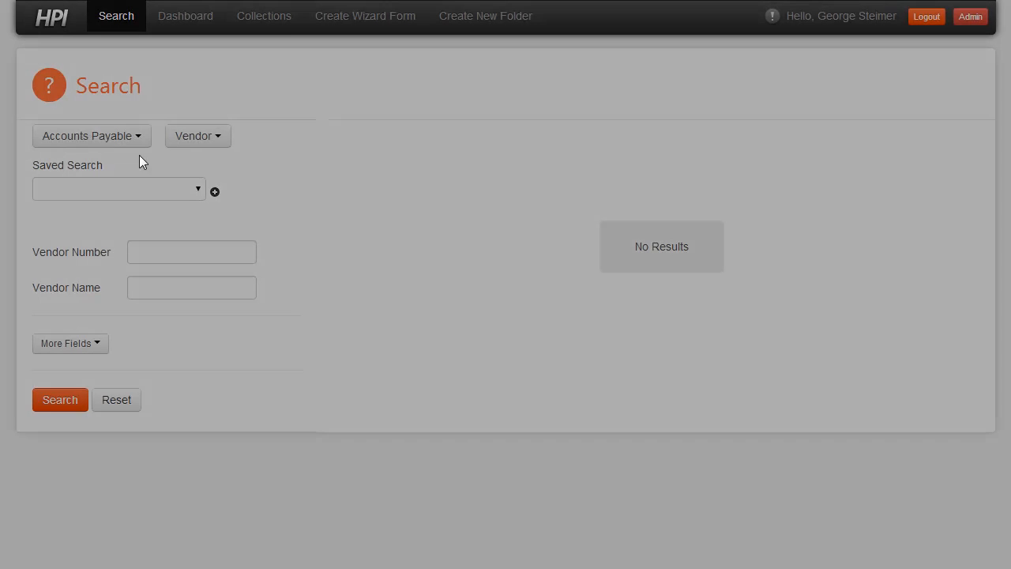
- Search the InsuranceDemo policies for policy numbers starting with 12
{"action": "left_click", "coordinate": [88, 139]}
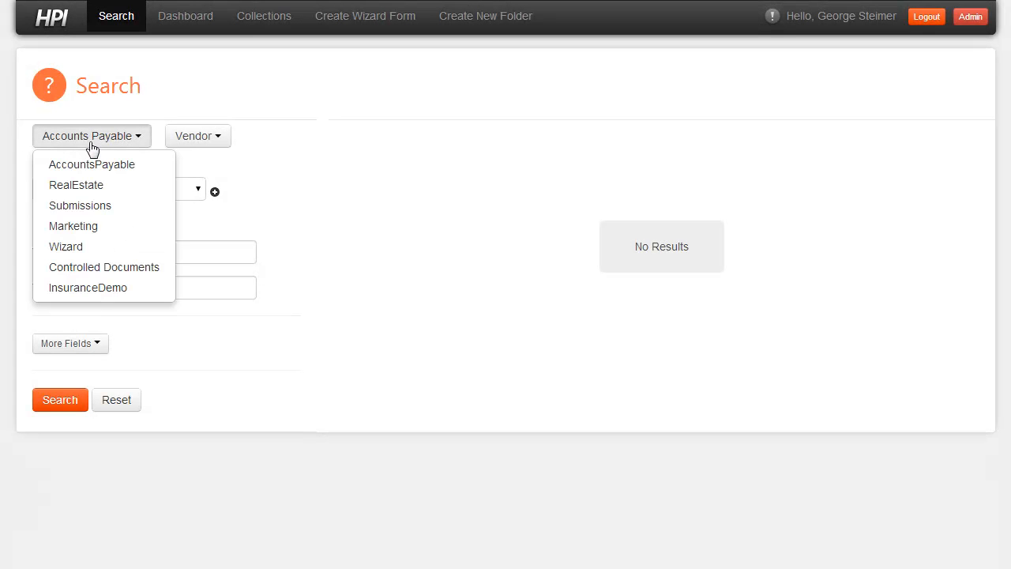
{"action": "left_click", "coordinate": [94, 293]}
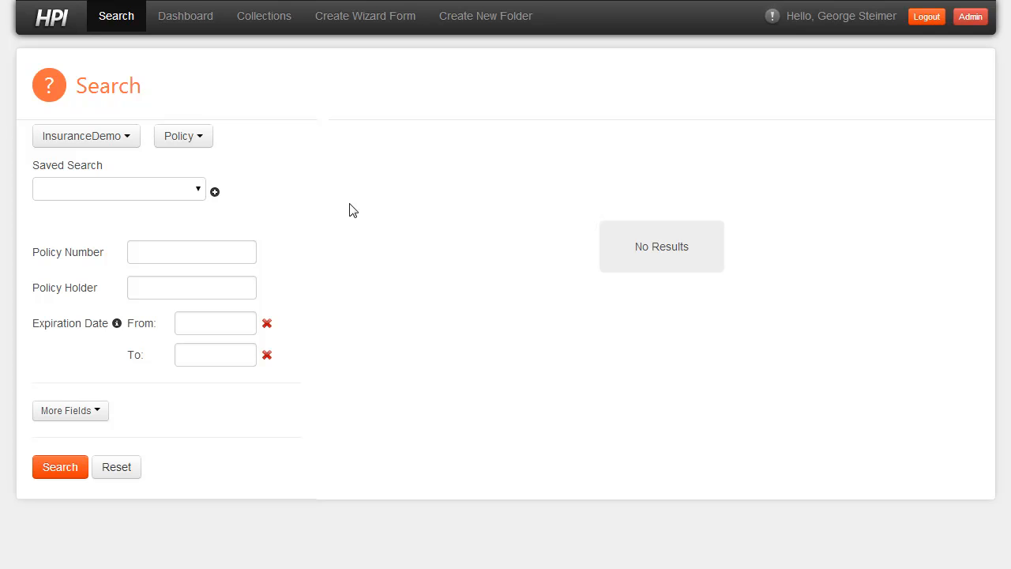
{"action": "left_click", "coordinate": [151, 257]}
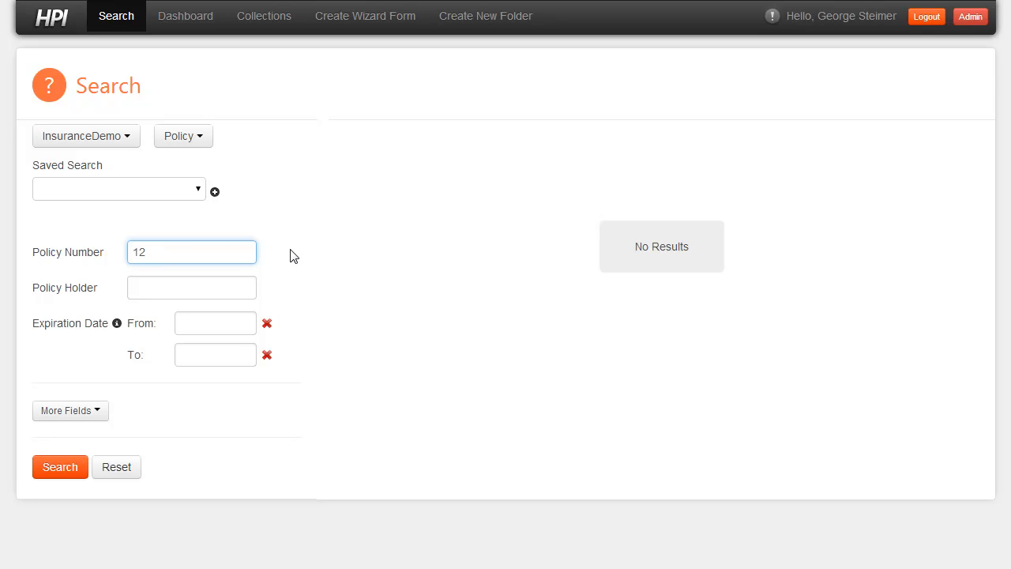
{"action": "type", "text": "12"}
{"action": "key", "text": "Return"}
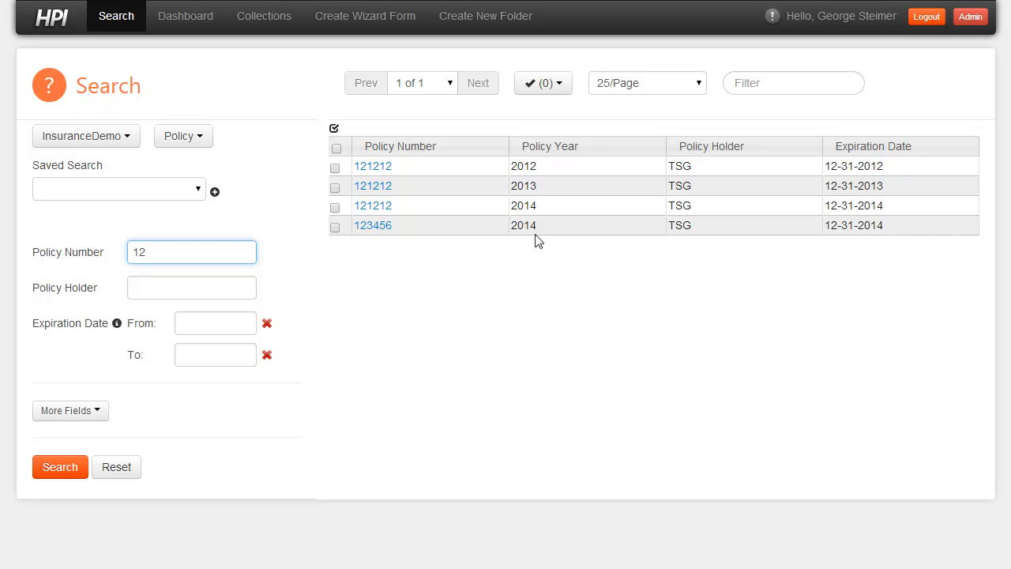
- Sort the results by policy year and policy number, and move the Policy Holder column ahead of Policy Year
{"action": "left_click", "coordinate": [583, 151]}
{"action": "left_click", "coordinate": [620, 152]}
{"action": "left_click", "coordinate": [478, 152]}
{"action": "left_click_drag", "start_coordinate": [727, 150], "coordinate": [551, 147]}
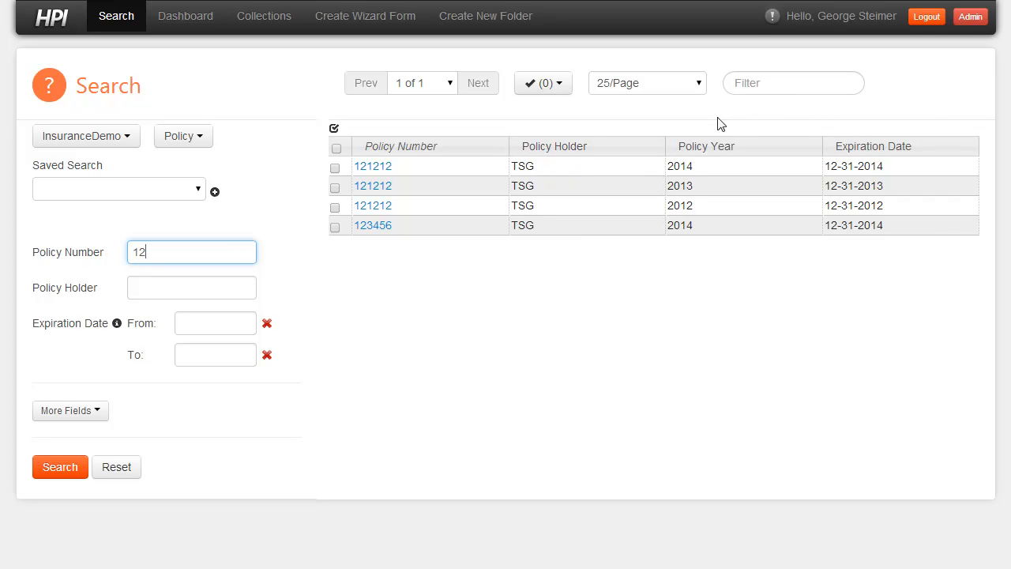
- Filter the search results by 2014 and clear the filter again
{"action": "left_click", "coordinate": [755, 89]}
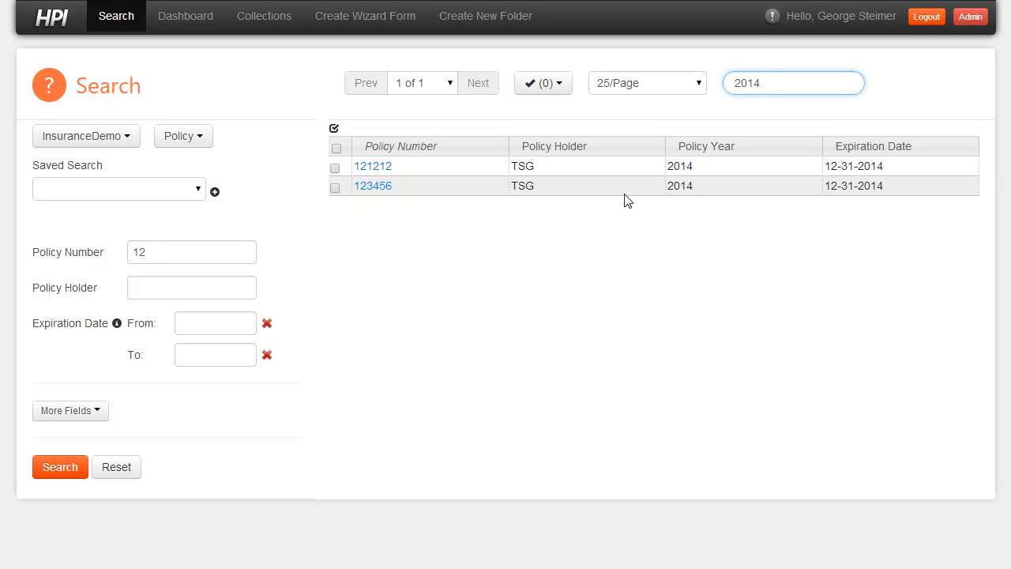
{"action": "left_click_drag", "start_coordinate": [766, 89], "coordinate": [680, 95]}
{"action": "key", "text": "BackSpace"}
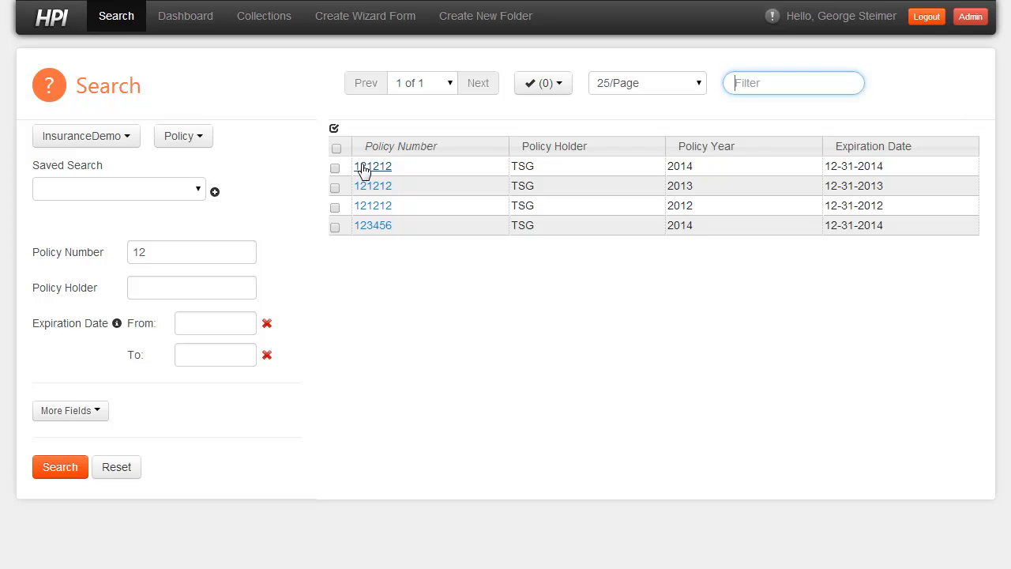
- Open the first policy in the results and display Policy Contract.pdf from its Contracts folder
{"action": "left_click", "coordinate": [363, 170]}
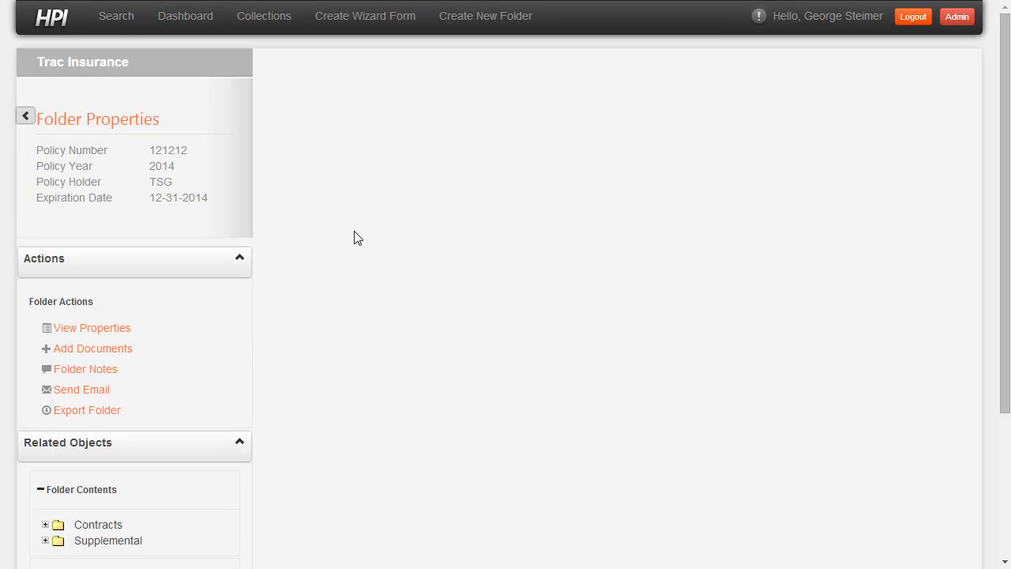
{"action": "scroll", "coordinate": [180, 168], "scroll_direction": "down", "scroll_amount": 1}
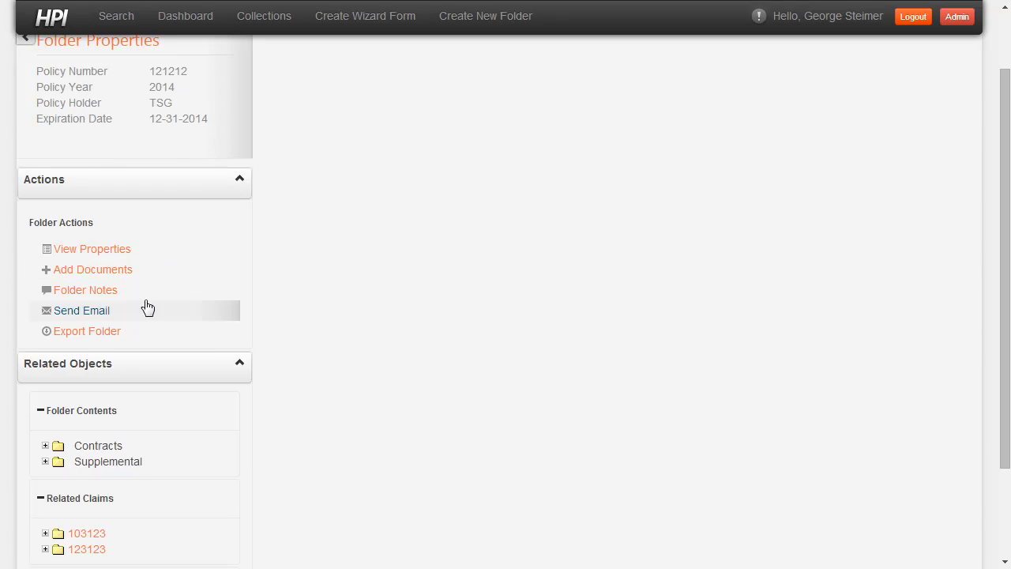
{"action": "left_click", "coordinate": [46, 447]}
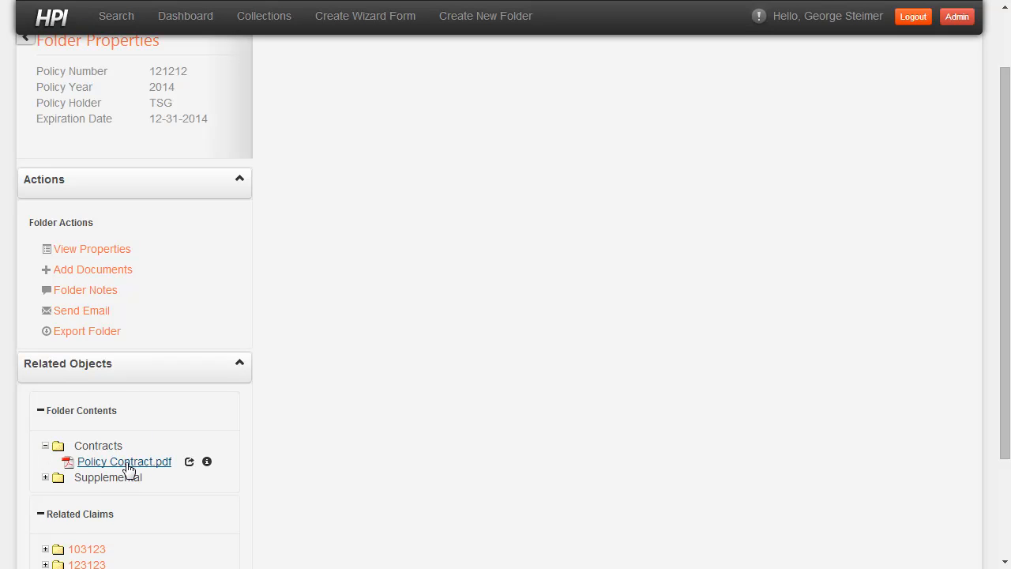
{"action": "left_click", "coordinate": [126, 462]}
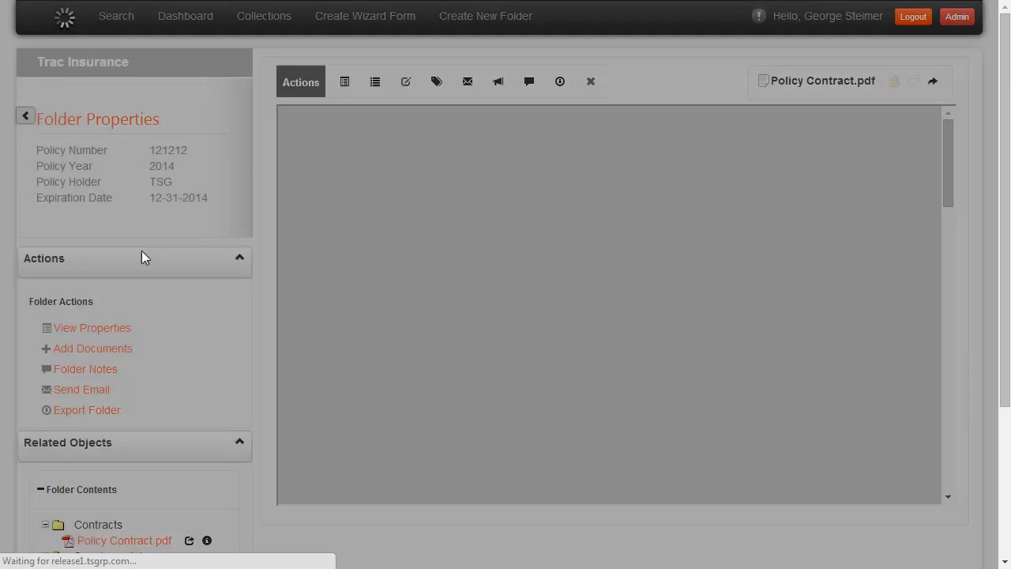
- Look through the policy contract, view its document properties and close them
{"action": "scroll", "coordinate": [755, 268], "scroll_direction": "down", "scroll_amount": 10}
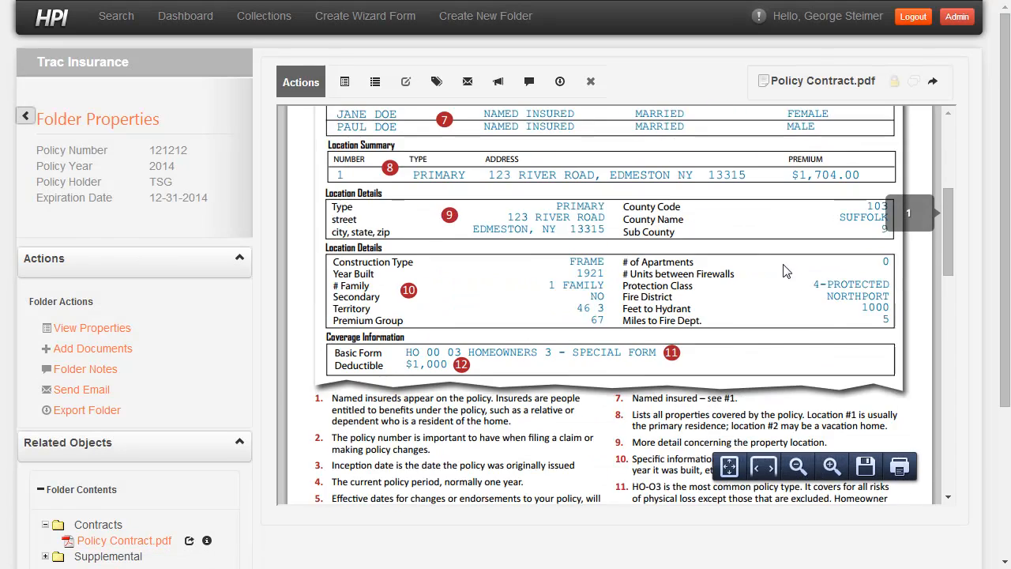
{"action": "scroll", "coordinate": [754, 269], "scroll_direction": "down", "scroll_amount": 6}
{"action": "scroll", "coordinate": [711, 237], "scroll_direction": "up", "scroll_amount": 2}
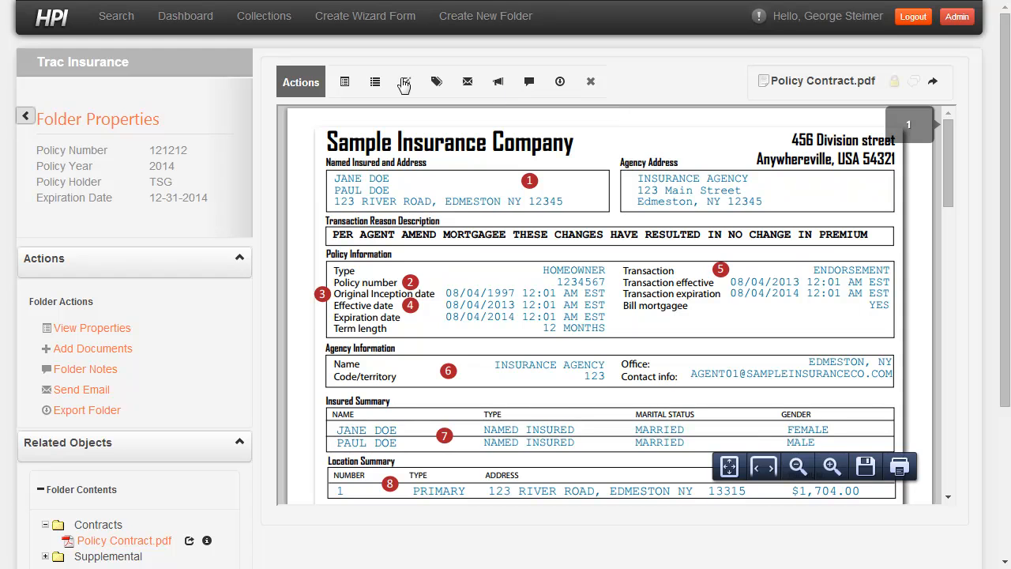
{"action": "left_click", "coordinate": [341, 83]}
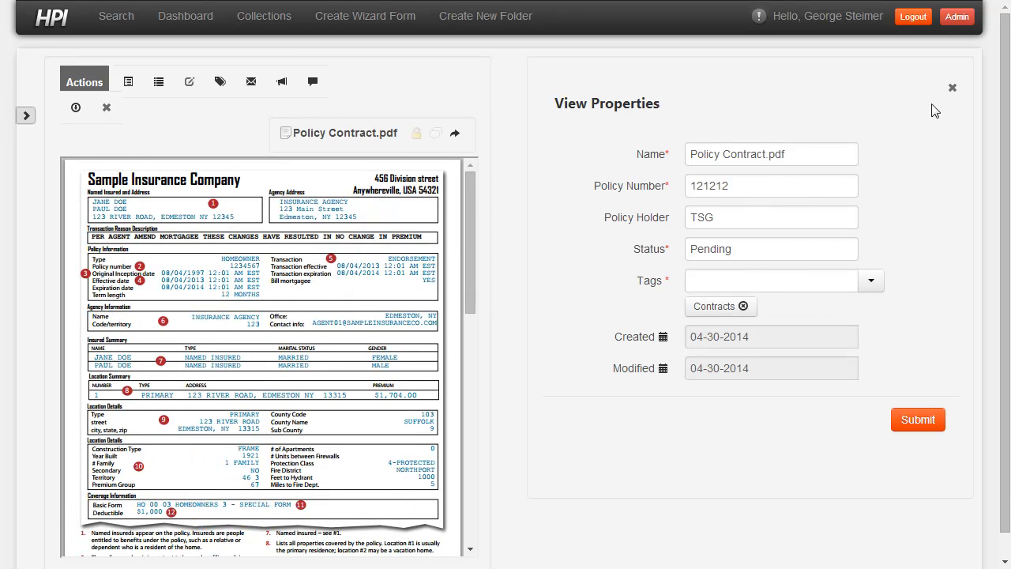
{"action": "left_click", "coordinate": [952, 88]}
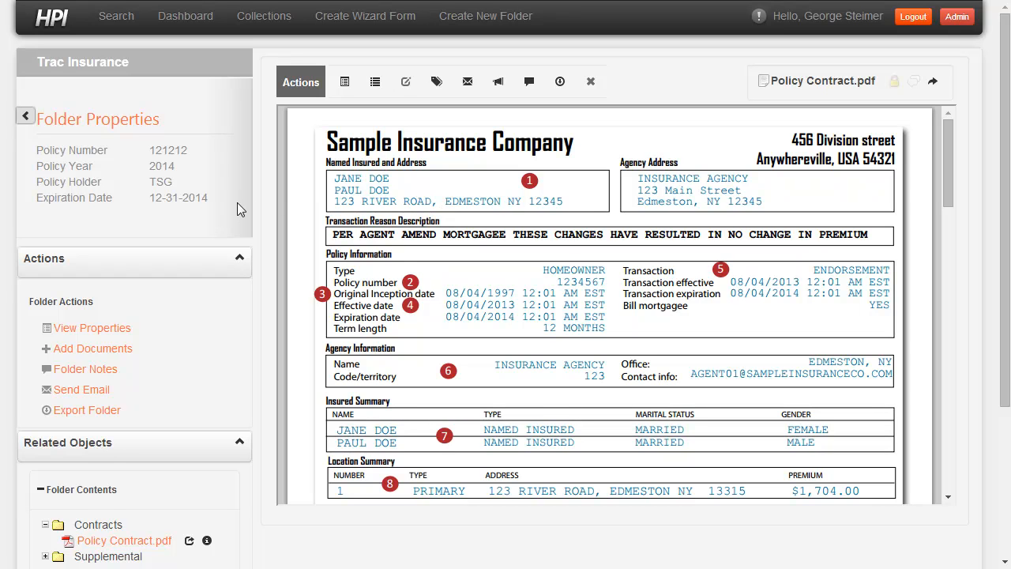
- Collapse the folder actions, expand the second related claim and open Loss report 2013-11-01 beside the policy contract
{"action": "left_click", "coordinate": [204, 259]}
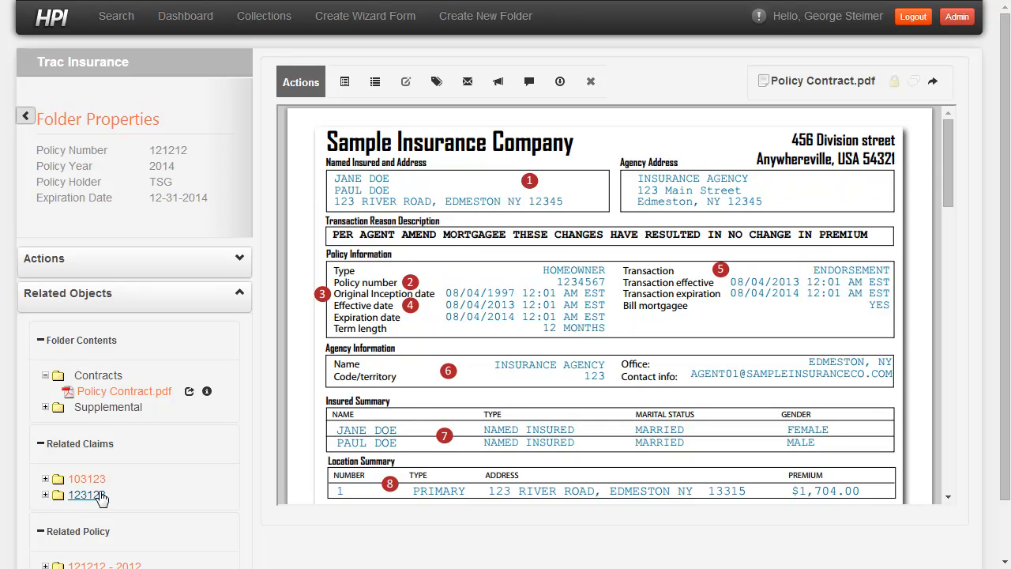
{"action": "left_click", "coordinate": [45, 494]}
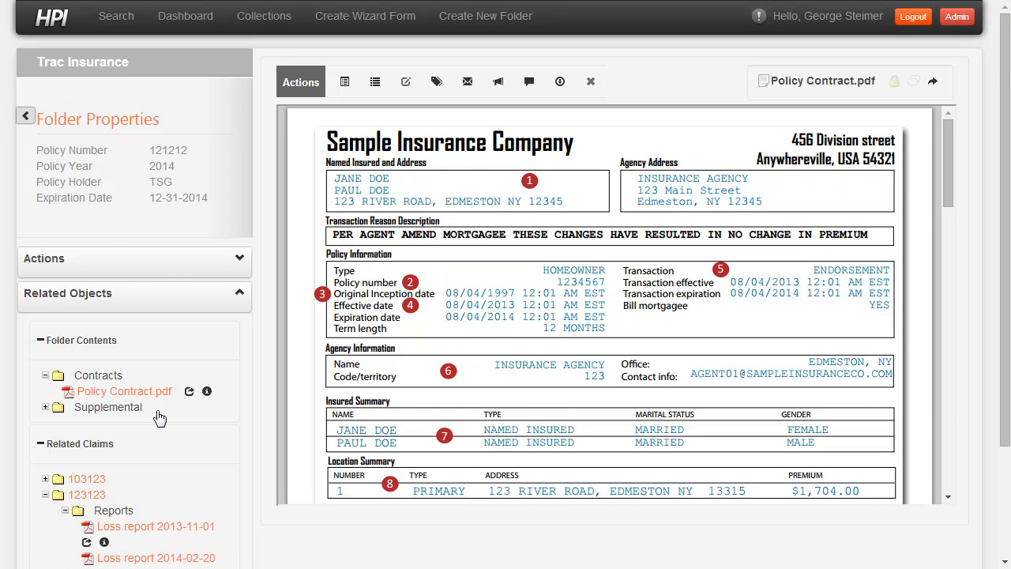
{"action": "scroll", "coordinate": [158, 419], "scroll_direction": "down", "scroll_amount": 1}
{"action": "left_click", "coordinate": [87, 464]}
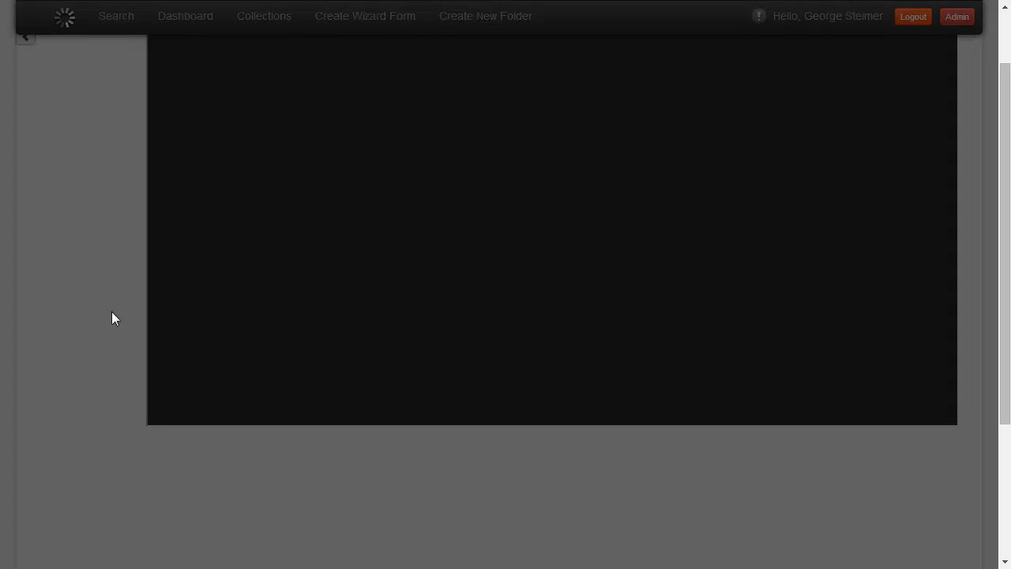
- Read through Loss report 2013-11-01 in the side-by-side view and close that view
{"action": "scroll", "coordinate": [687, 298], "scroll_direction": "down", "scroll_amount": 5}
{"action": "scroll", "coordinate": [327, 293], "scroll_direction": "down", "scroll_amount": 2}
{"action": "scroll", "coordinate": [326, 295], "scroll_direction": "up", "scroll_amount": 1}
{"action": "scroll", "coordinate": [327, 294], "scroll_direction": "up", "scroll_amount": 1}
{"action": "scroll", "coordinate": [758, 320], "scroll_direction": "up", "scroll_amount": 2}
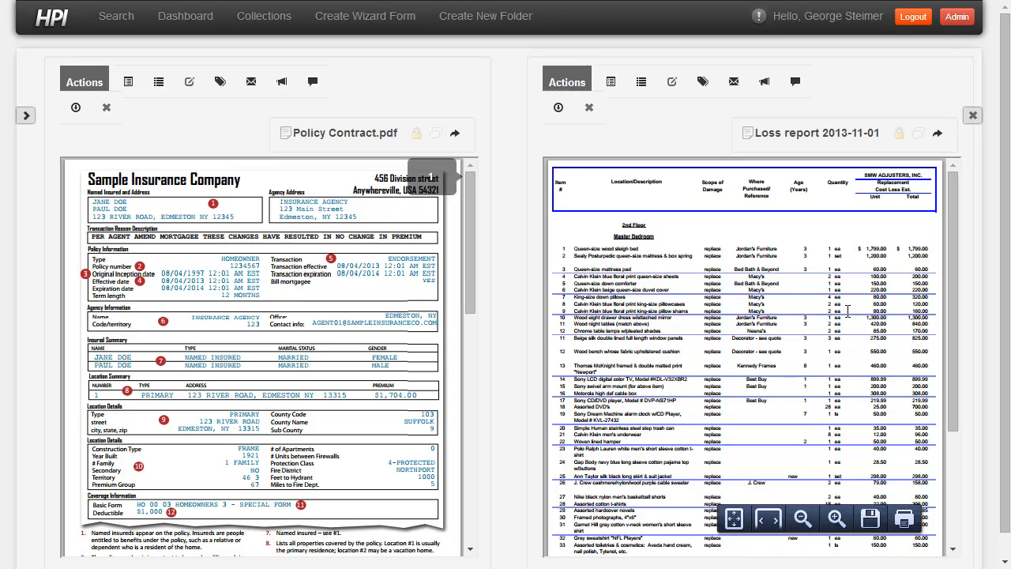
{"action": "left_click", "coordinate": [973, 115]}
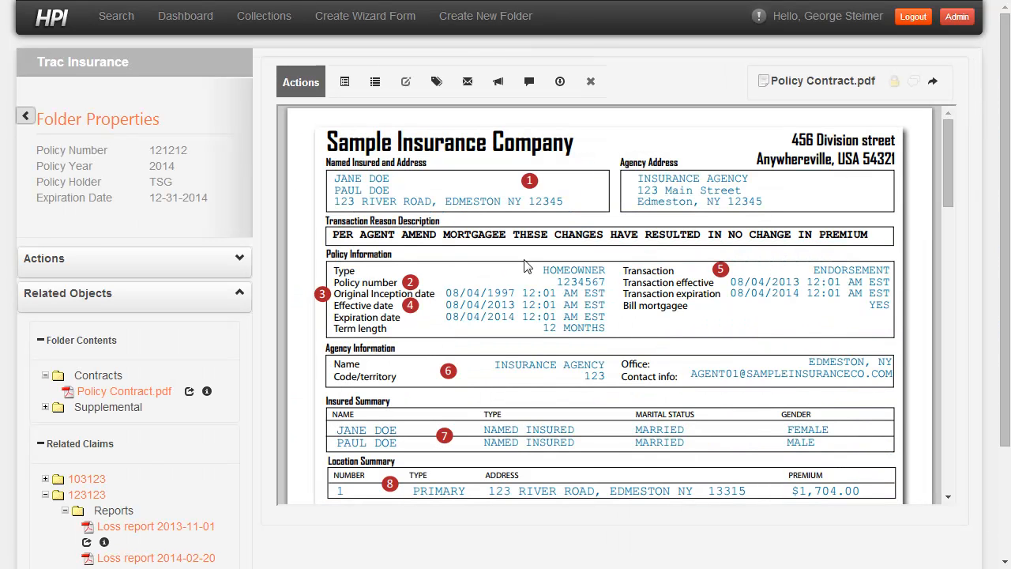
- Open the second related claim's folder, review its related objects and return to the related 2014 policy
{"action": "left_click", "coordinate": [86, 495]}
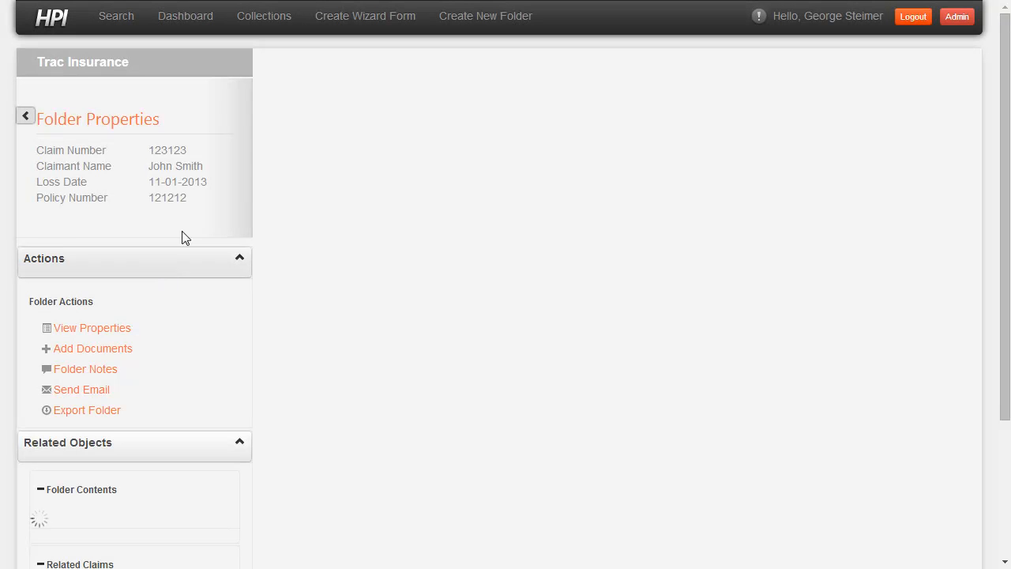
{"action": "scroll", "coordinate": [94, 388], "scroll_direction": "down", "scroll_amount": 1}
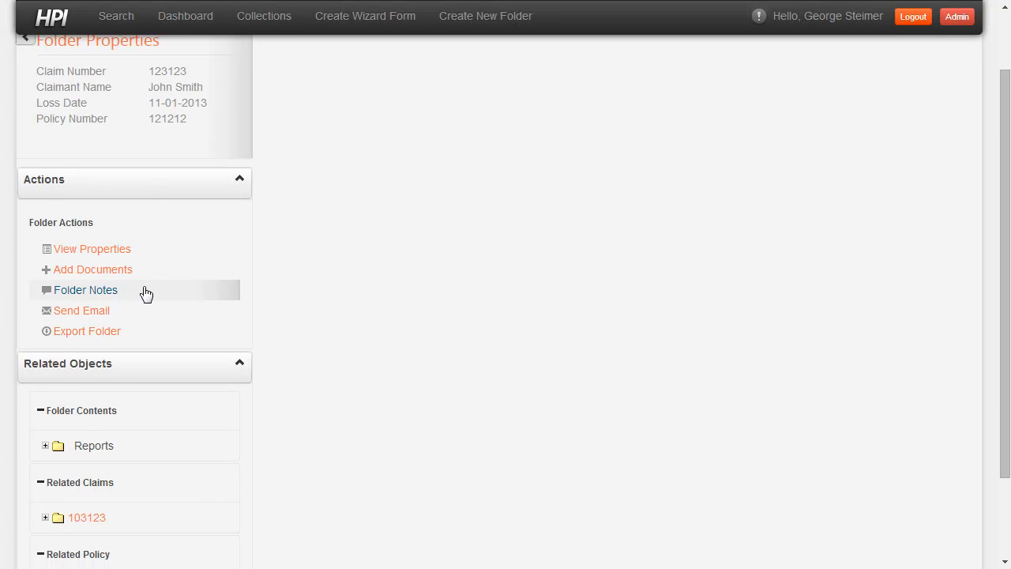
{"action": "scroll", "coordinate": [147, 294], "scroll_direction": "down", "scroll_amount": 1}
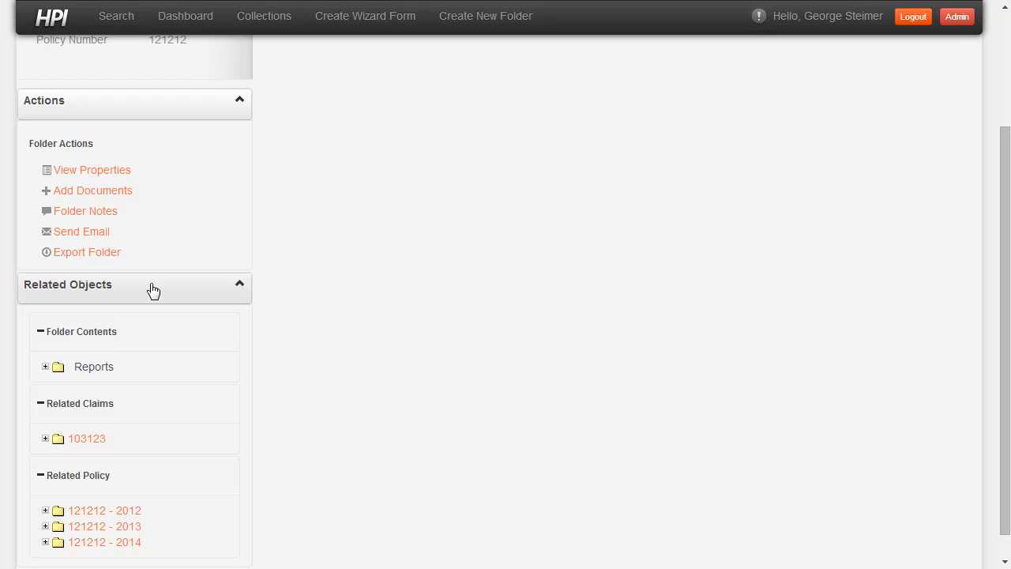
{"action": "left_click", "coordinate": [109, 544]}
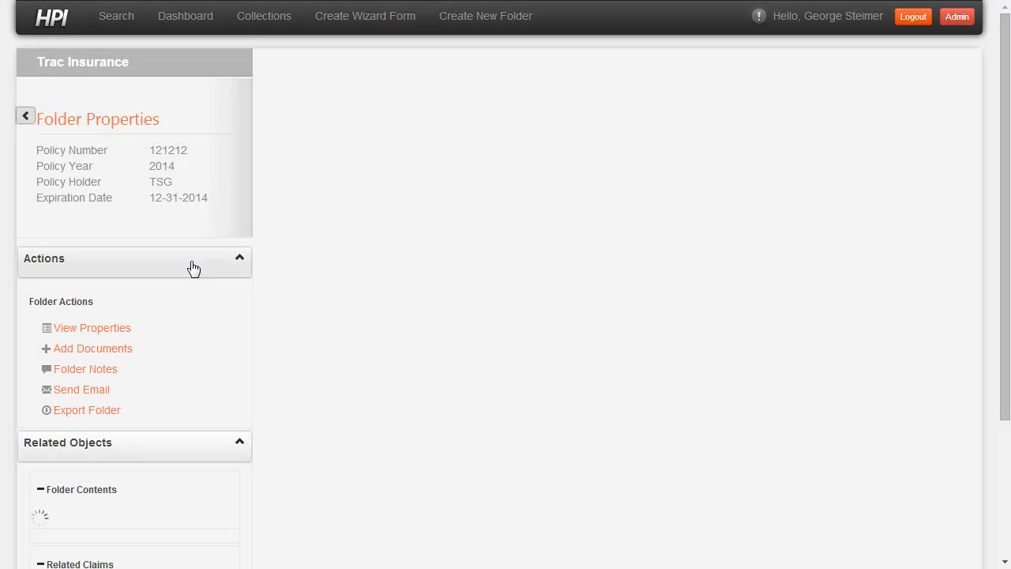
- Collapse the policy's folder actions and open the first related claim
{"action": "left_click", "coordinate": [190, 265]}
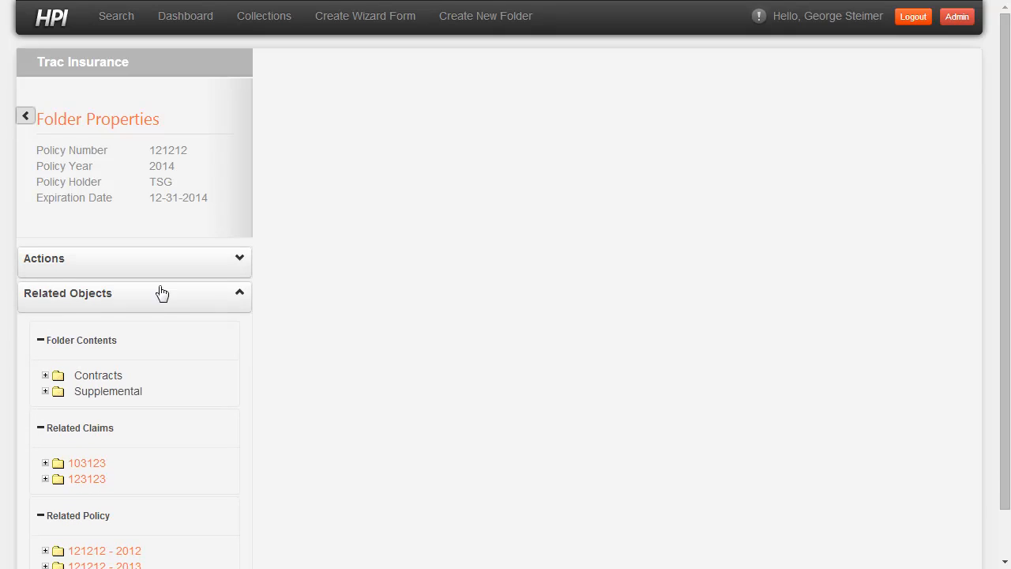
{"action": "scroll", "coordinate": [166, 285], "scroll_direction": "down", "scroll_amount": 1}
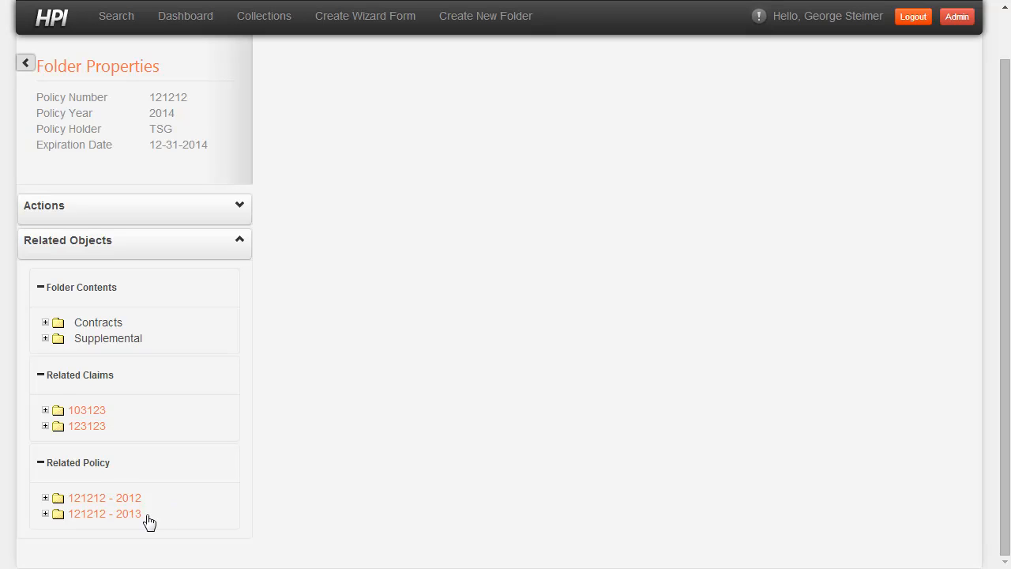
{"action": "left_click", "coordinate": [87, 411]}
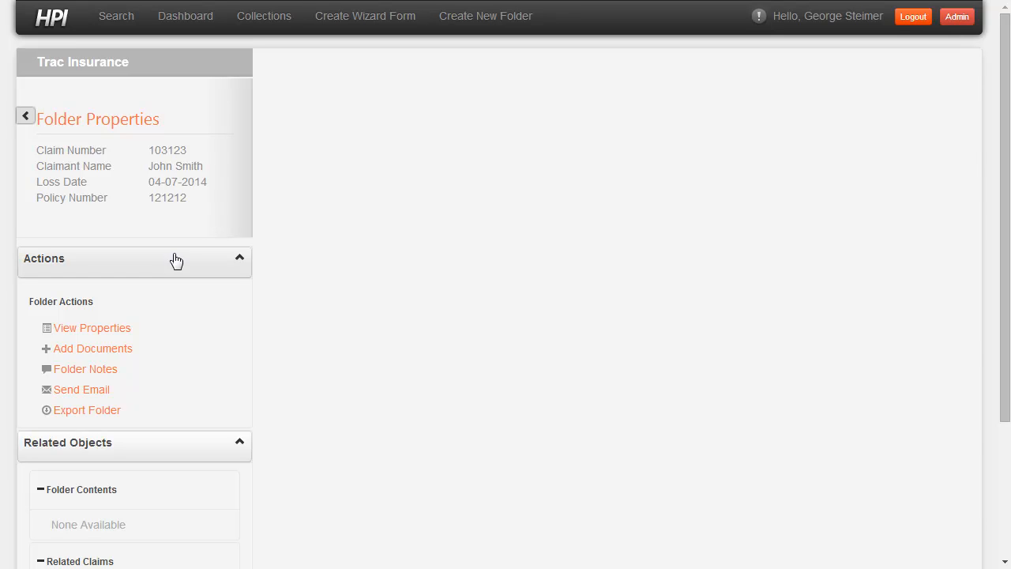
- Start adding documents to the claim, bringing in loss report - 2014-04-16.pdf from the demo folder in File Explorer
{"action": "left_click", "coordinate": [105, 354]}
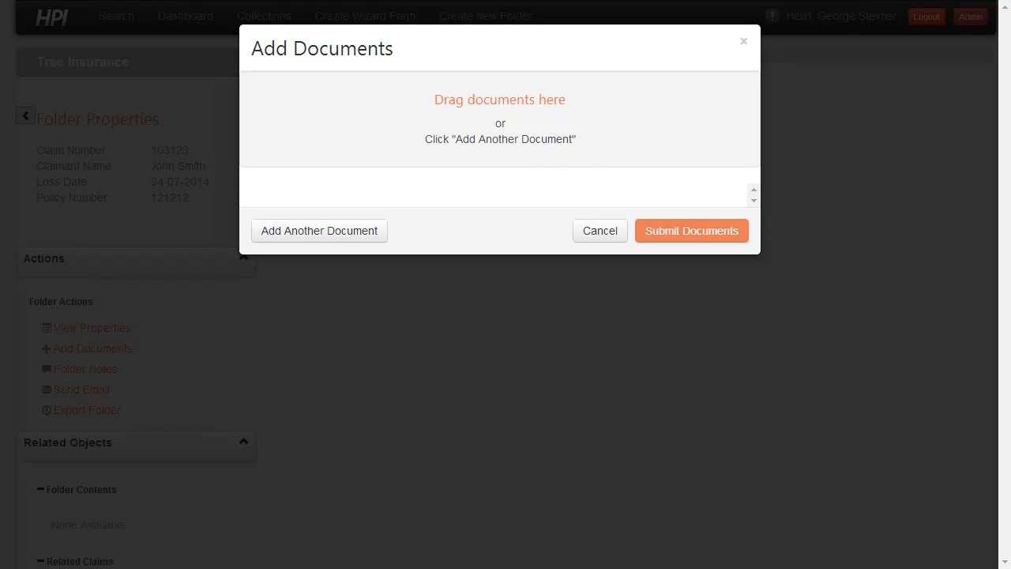
{"action": "key", "text": "alt+Tab"}
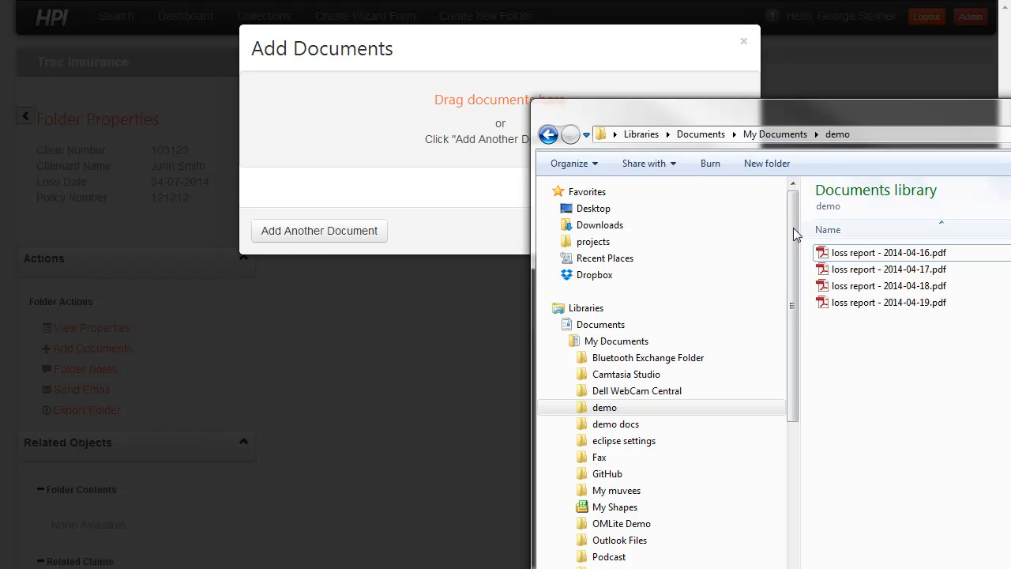
{"action": "left_click_drag", "start_coordinate": [800, 217], "coordinate": [701, 217]}
{"action": "left_click_drag", "start_coordinate": [821, 124], "coordinate": [860, 129]}
{"action": "left_click", "coordinate": [811, 259]}
{"action": "left_click_drag", "start_coordinate": [813, 261], "coordinate": [519, 144]}
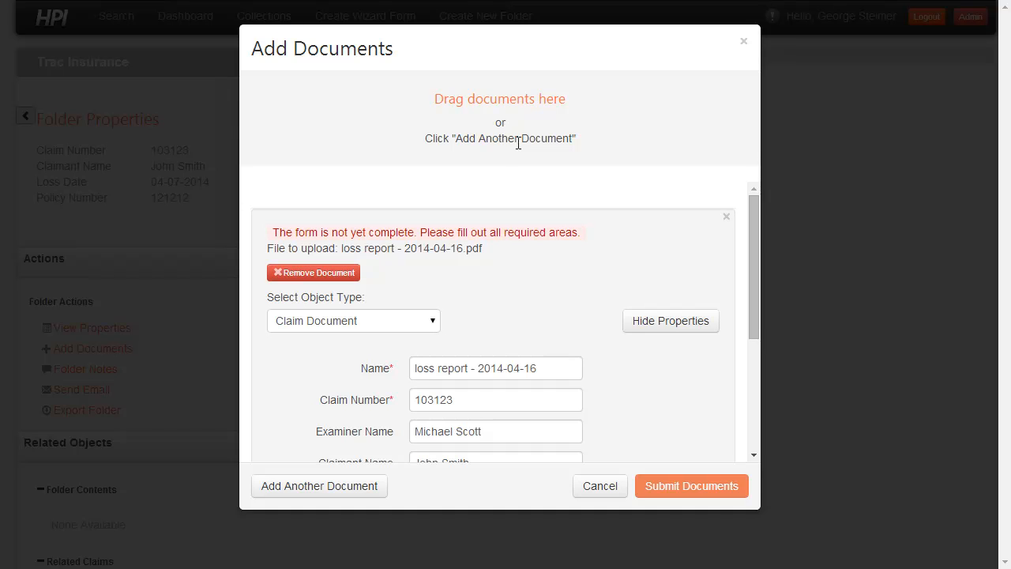
- Tag the loss report being uploaded as Reports
{"action": "left_click_drag", "start_coordinate": [751, 234], "coordinate": [749, 313]}
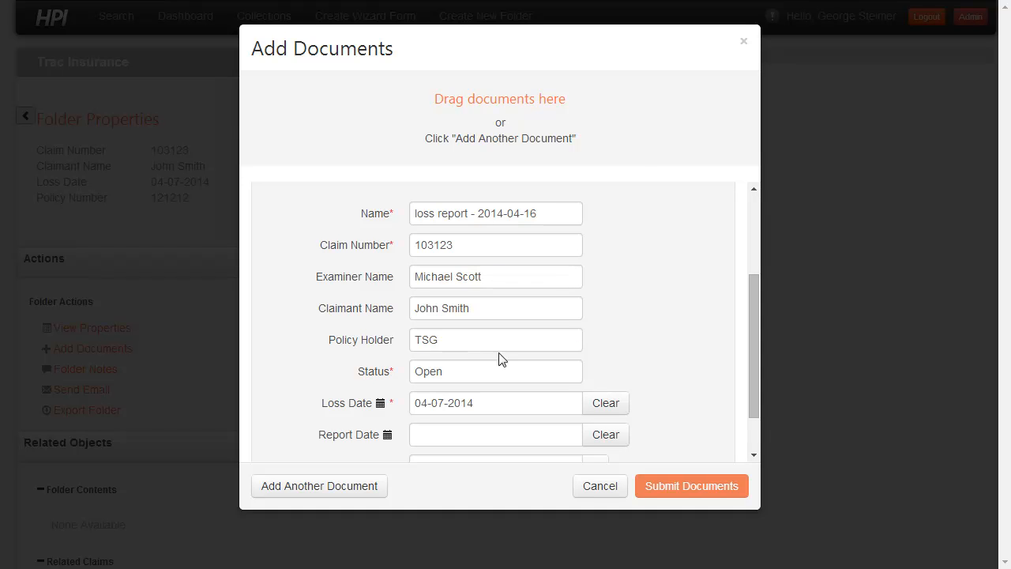
{"action": "left_click_drag", "start_coordinate": [755, 283], "coordinate": [756, 320]}
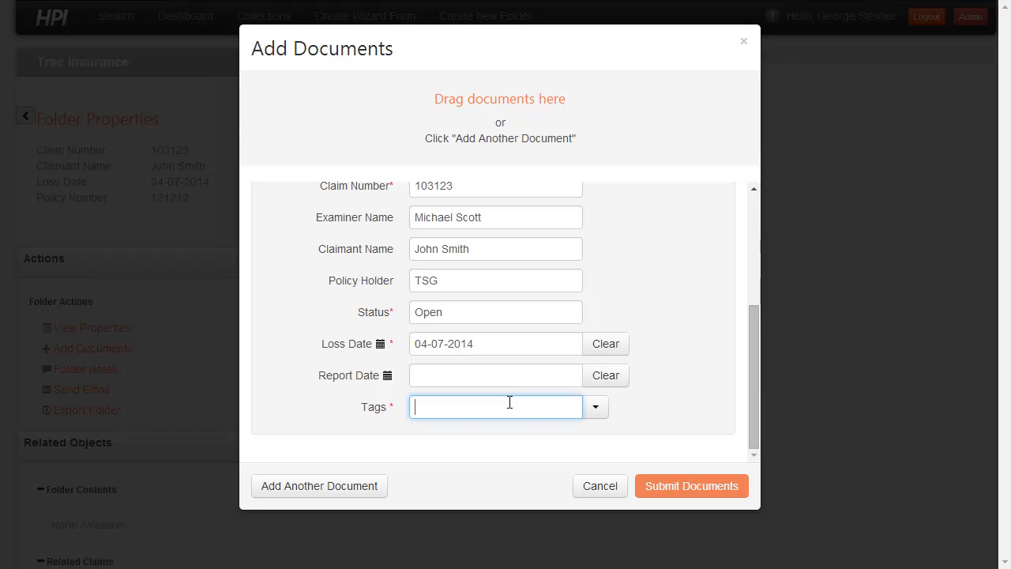
{"action": "type", "text": "e"}
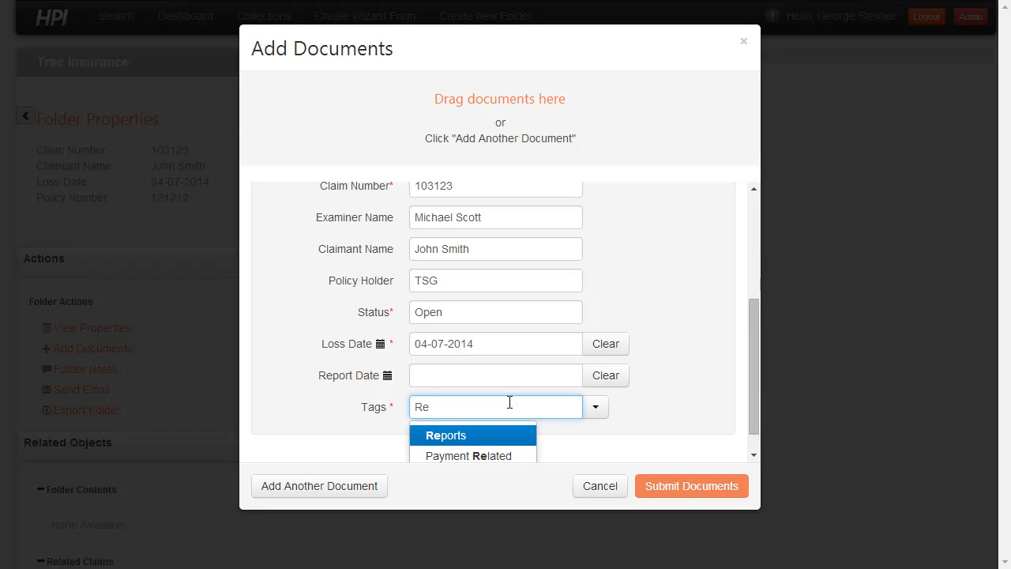
{"action": "key", "text": "Return"}
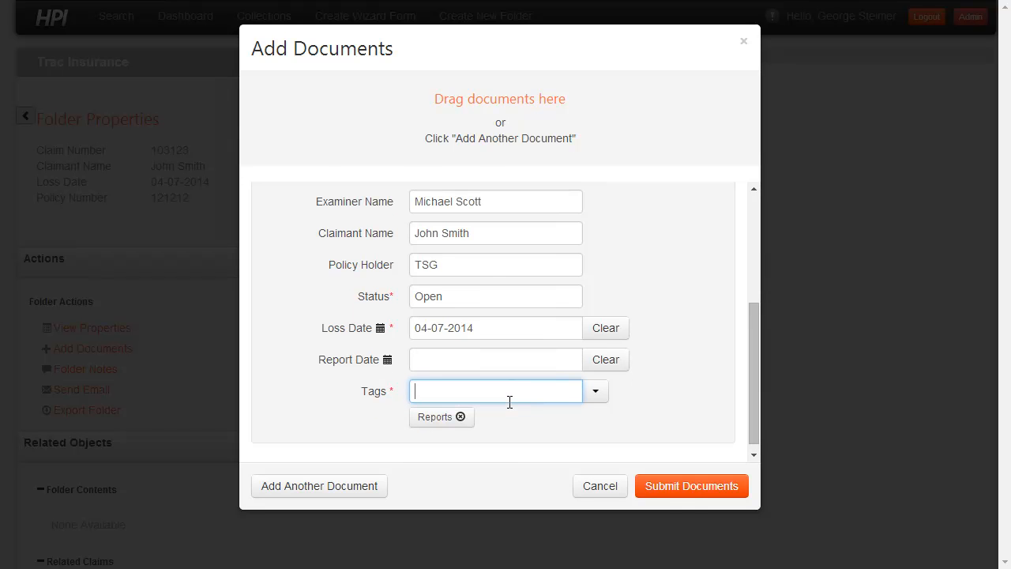
- Submit the loss report and open loss report - 2014-04-16 from the Reports folder in the claim's contents
{"action": "left_click", "coordinate": [688, 485]}
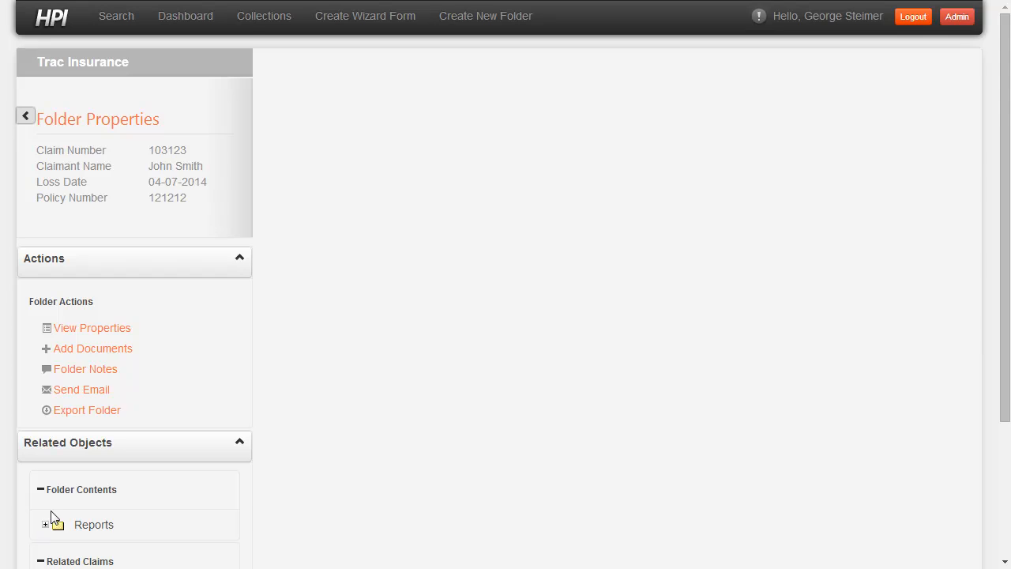
{"action": "scroll", "coordinate": [47, 532], "scroll_direction": "down", "scroll_amount": 2}
{"action": "left_click", "coordinate": [45, 369]}
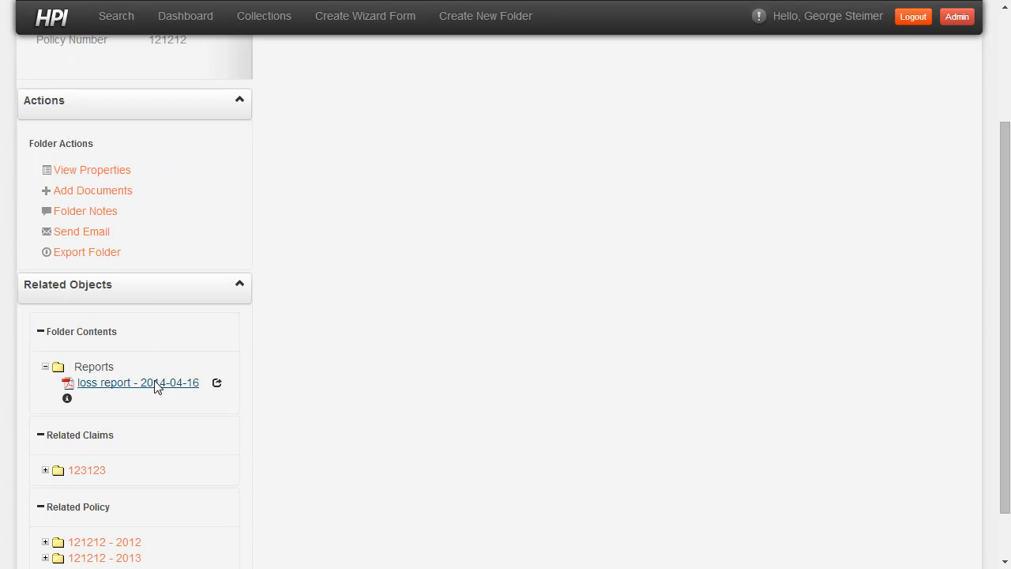
{"action": "left_click", "coordinate": [157, 385]}
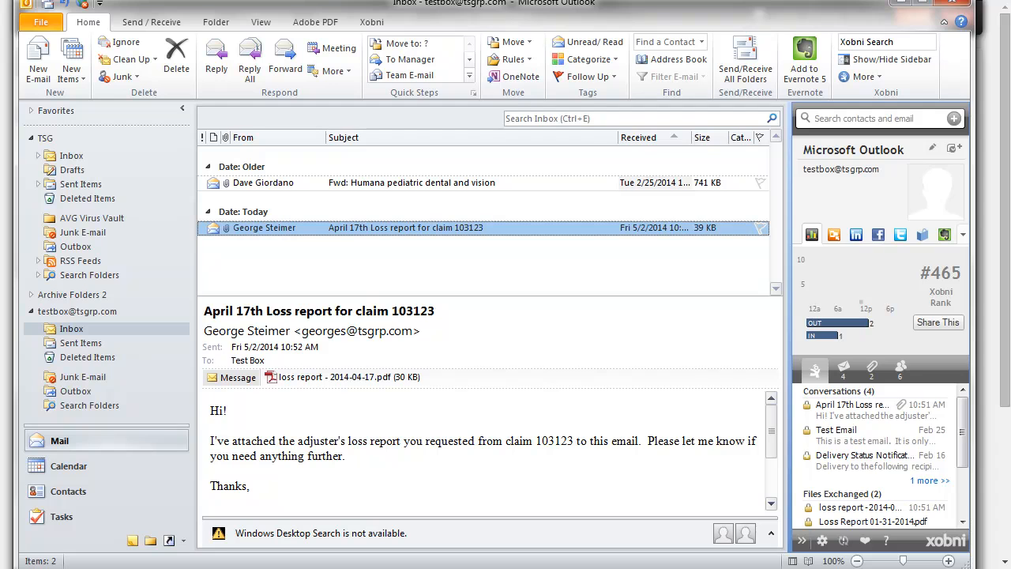
- Switch from Outlook to HPI and add the April 17th loss report .msg file from the demo folder as a Claims Email Message
{"action": "key", "text": "alt+Tab"}
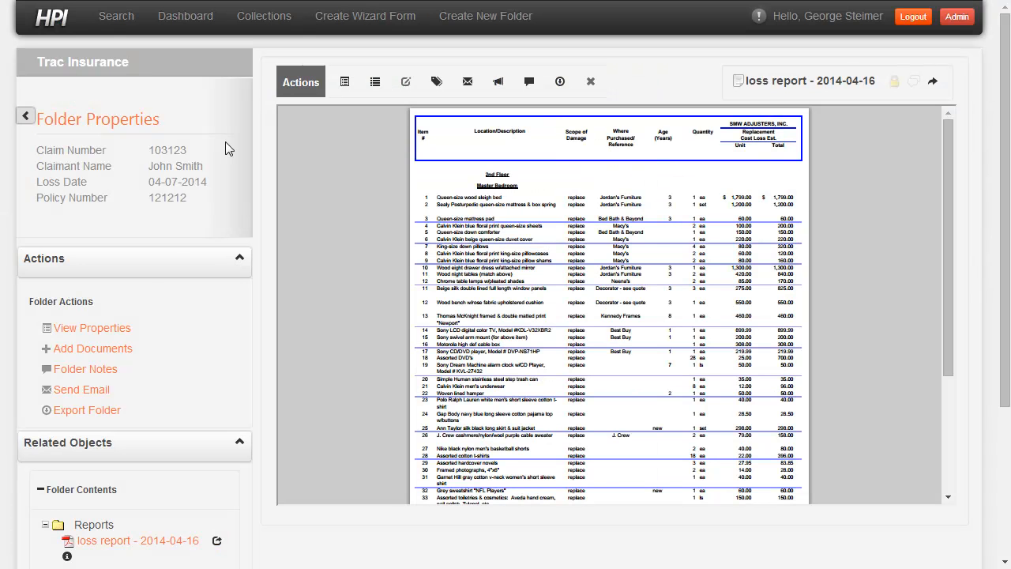
{"action": "left_click", "coordinate": [95, 348]}
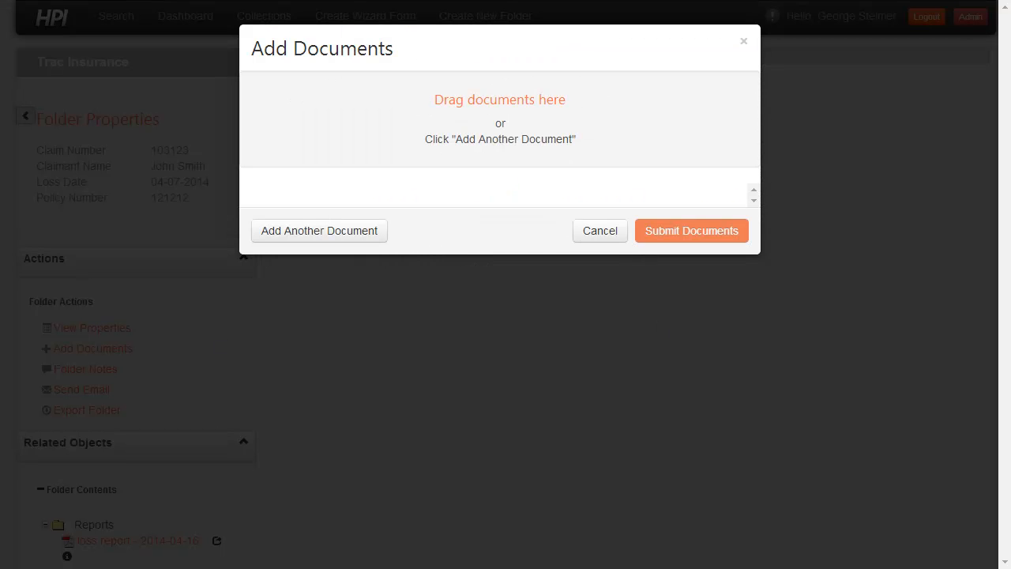
{"action": "key", "text": "alt+Tab"}
{"action": "left_click_drag", "start_coordinate": [837, 258], "coordinate": [402, 138]}
{"action": "left_click", "coordinate": [427, 320]}
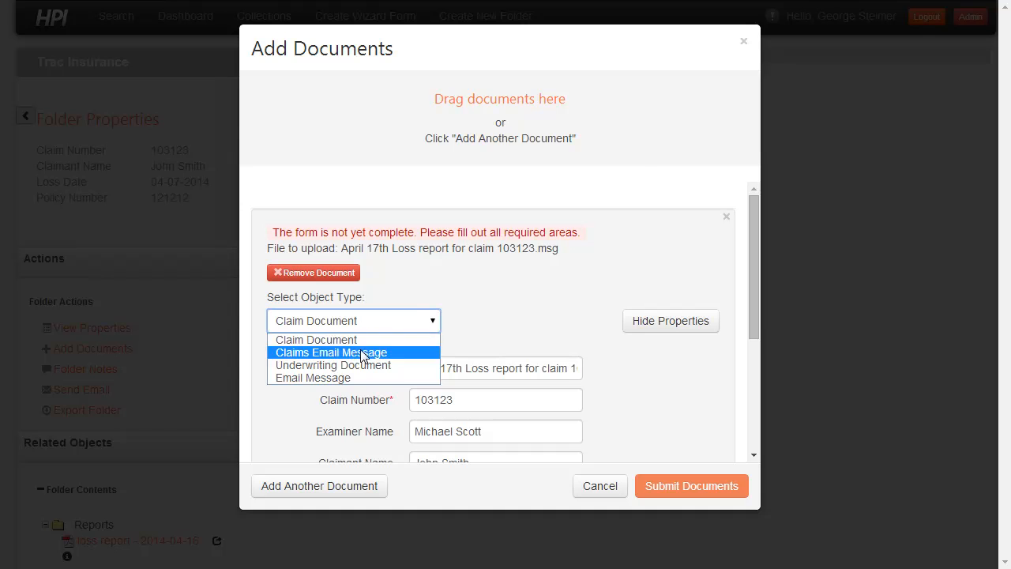
{"action": "left_click", "coordinate": [362, 353]}
- Tag the loss report email as Correspondence and submit it to the claim
{"action": "left_click_drag", "start_coordinate": [752, 266], "coordinate": [753, 357]}
{"action": "left_click", "coordinate": [567, 405]}
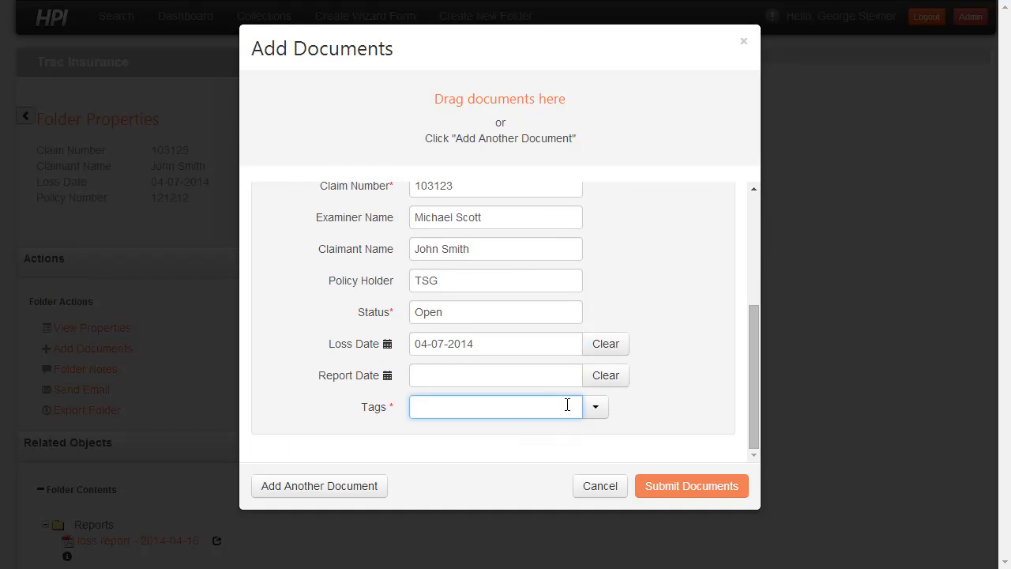
{"action": "type", "text": "Corre"}
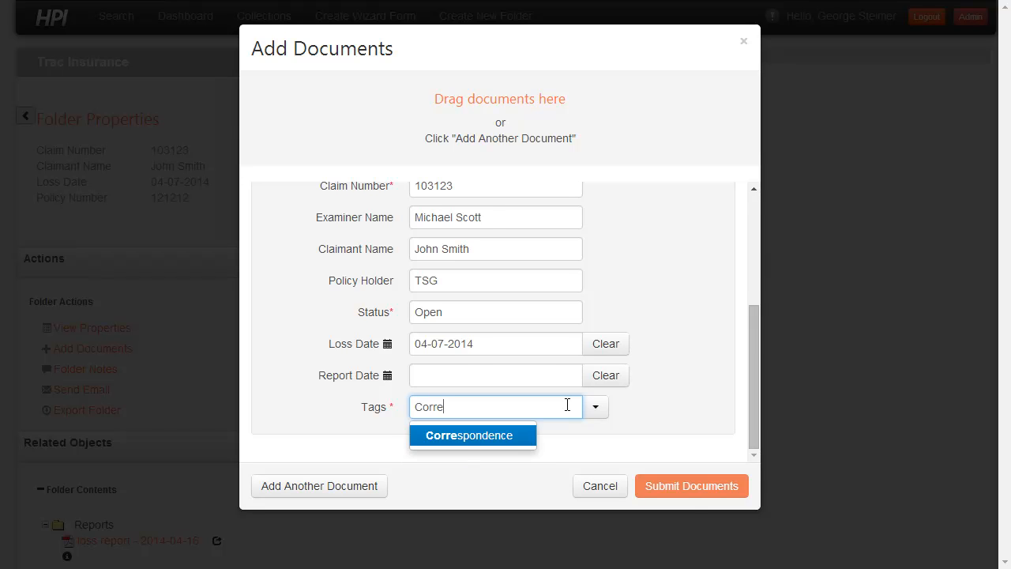
{"action": "key", "text": "Return"}
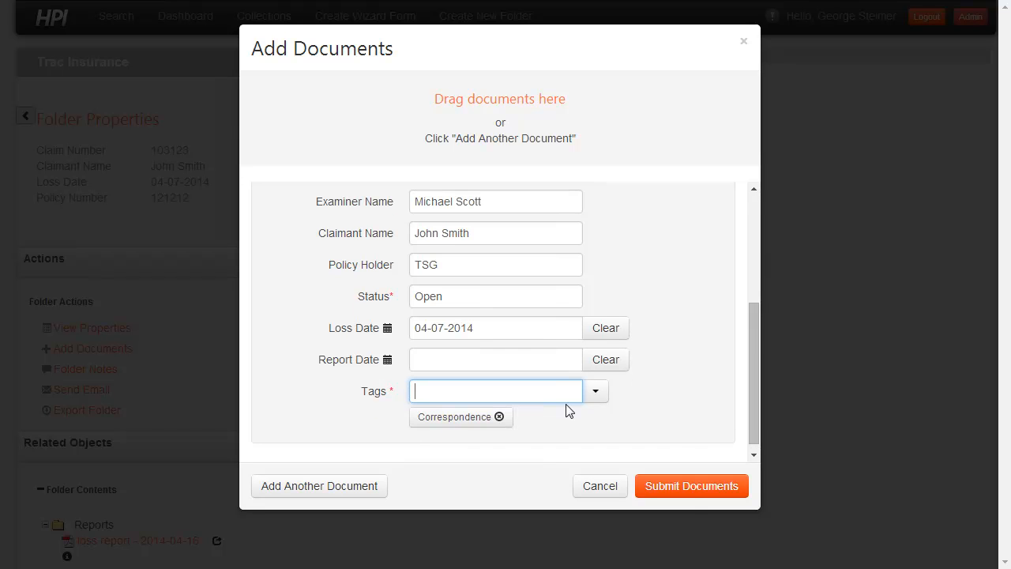
{"action": "left_click", "coordinate": [690, 493]}
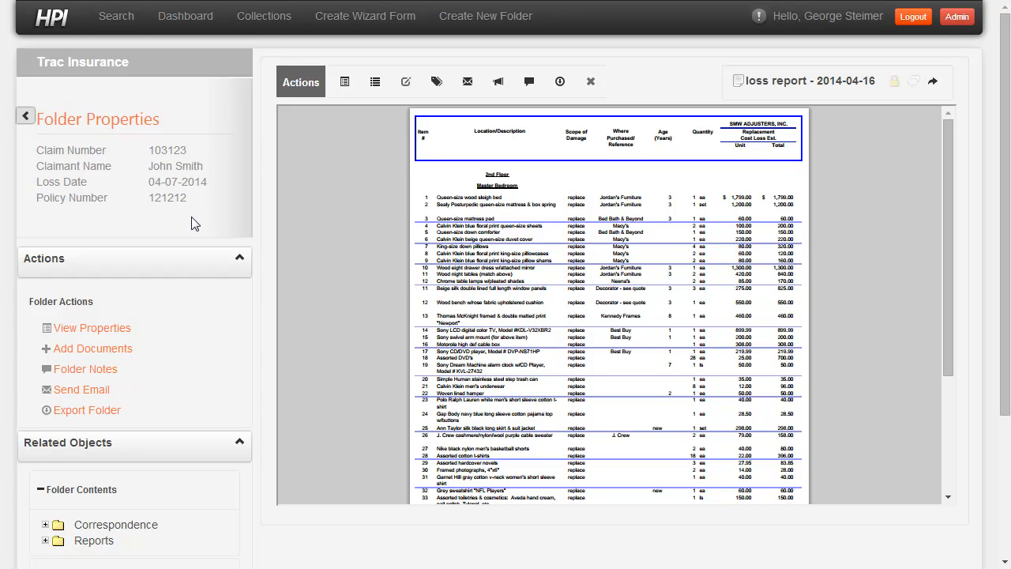
- Collapse the claim's folder actions and open the April 17th loss report email from the Correspondence folder
{"action": "scroll", "coordinate": [195, 218], "scroll_direction": "down", "scroll_amount": 1}
{"action": "left_click", "coordinate": [188, 189]}
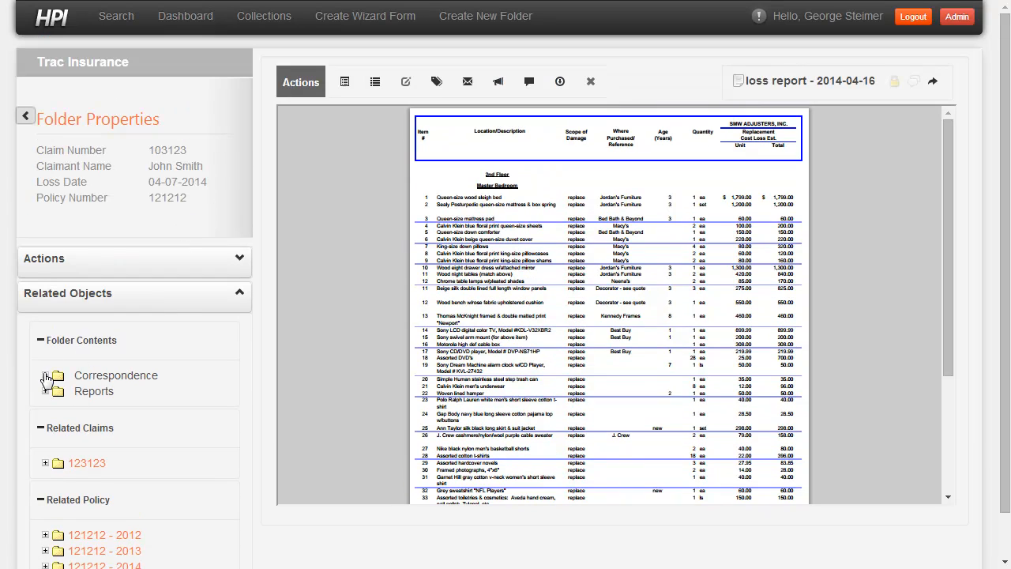
{"action": "left_click", "coordinate": [45, 376]}
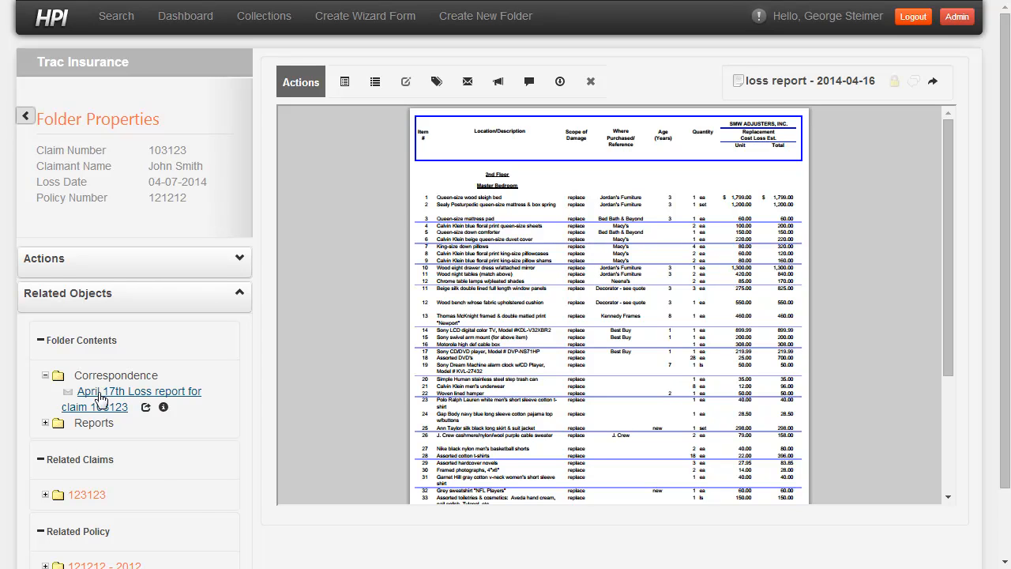
{"action": "left_click", "coordinate": [102, 395]}
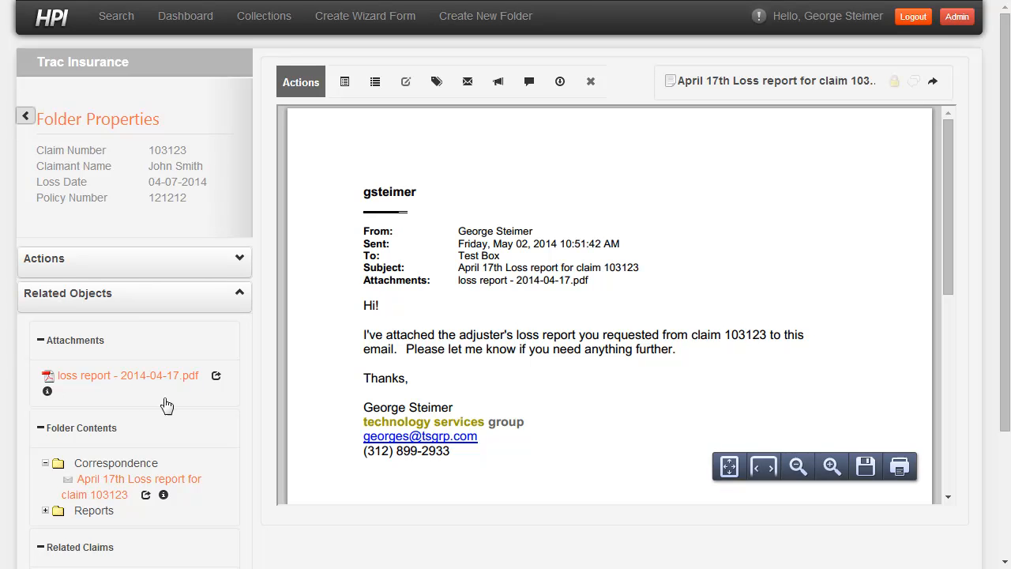
- View the email's attachment loss report - 2014-04-17.pdf side by side with the message, and close the comparison
{"action": "left_click", "coordinate": [216, 377]}
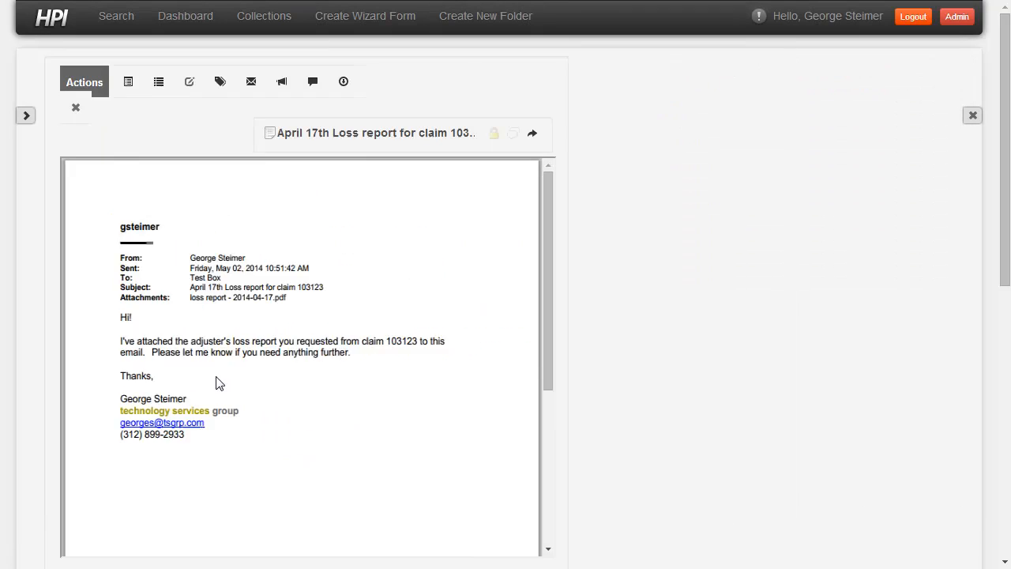
{"action": "scroll", "coordinate": [692, 294], "scroll_direction": "down", "scroll_amount": 1}
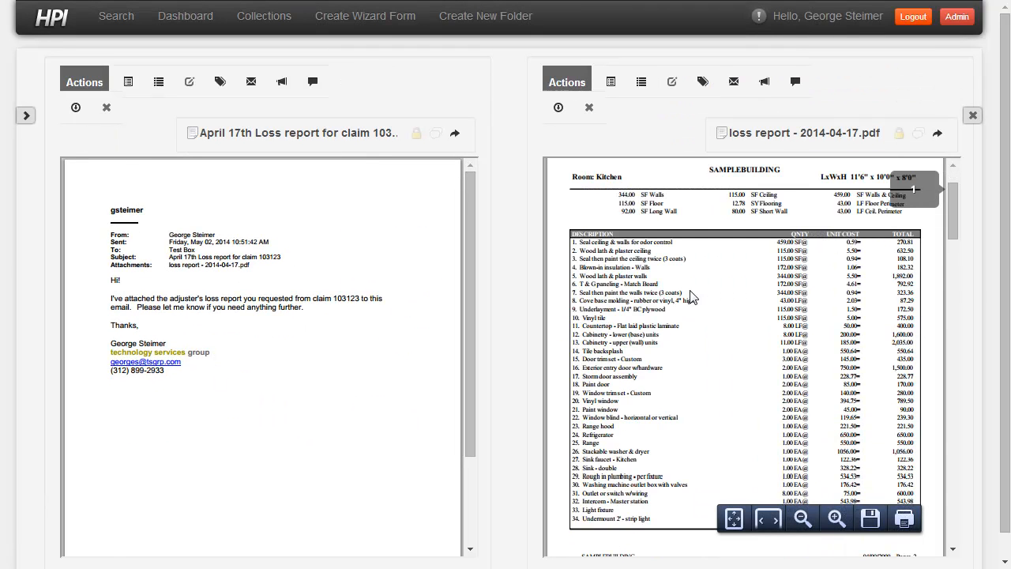
{"action": "scroll", "coordinate": [644, 300], "scroll_direction": "down", "scroll_amount": 6}
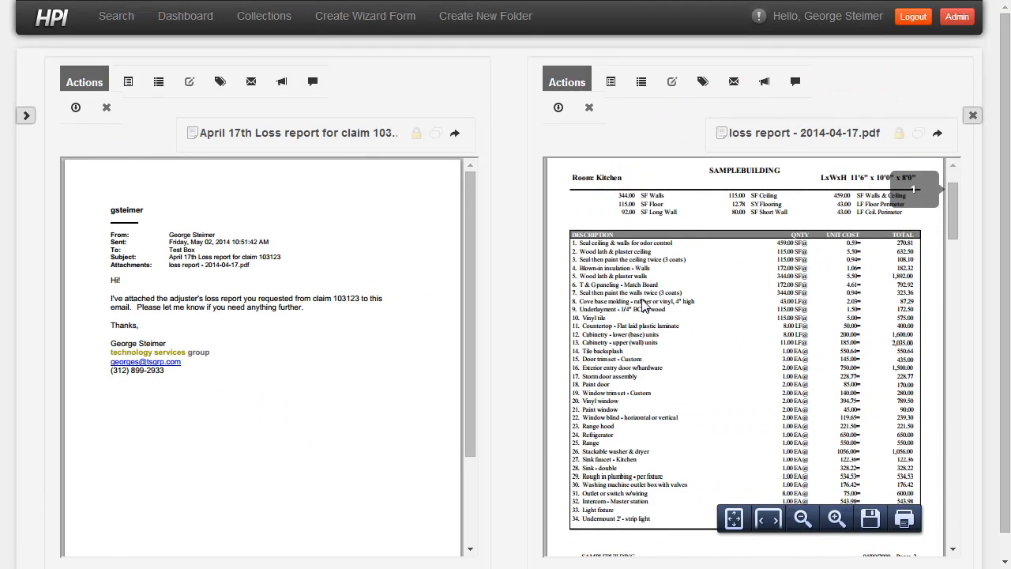
{"action": "left_click", "coordinate": [972, 114]}
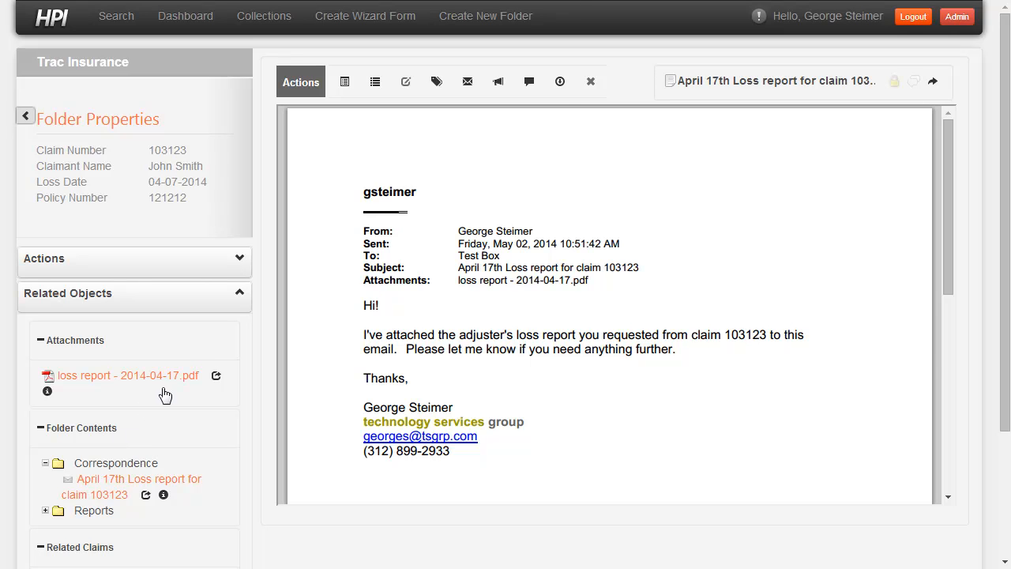
- Start adding documents to the claim, bringing in loss report - 2014-04-18.pdf and loss report - 2014-04-19.pdf from the demo folder in File Explorer
{"action": "key", "text": "alt+Tab"}
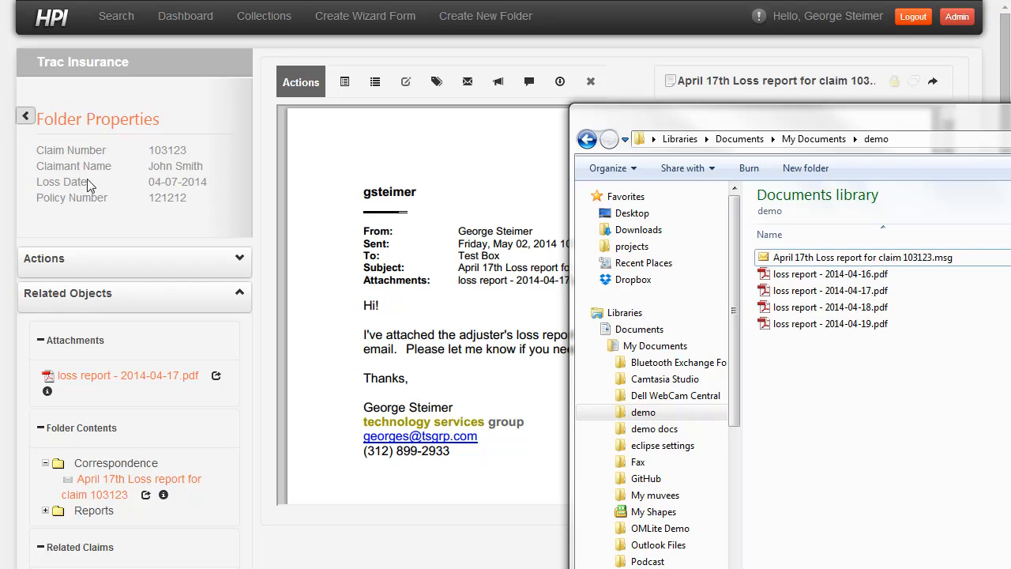
{"action": "left_click", "coordinate": [63, 258]}
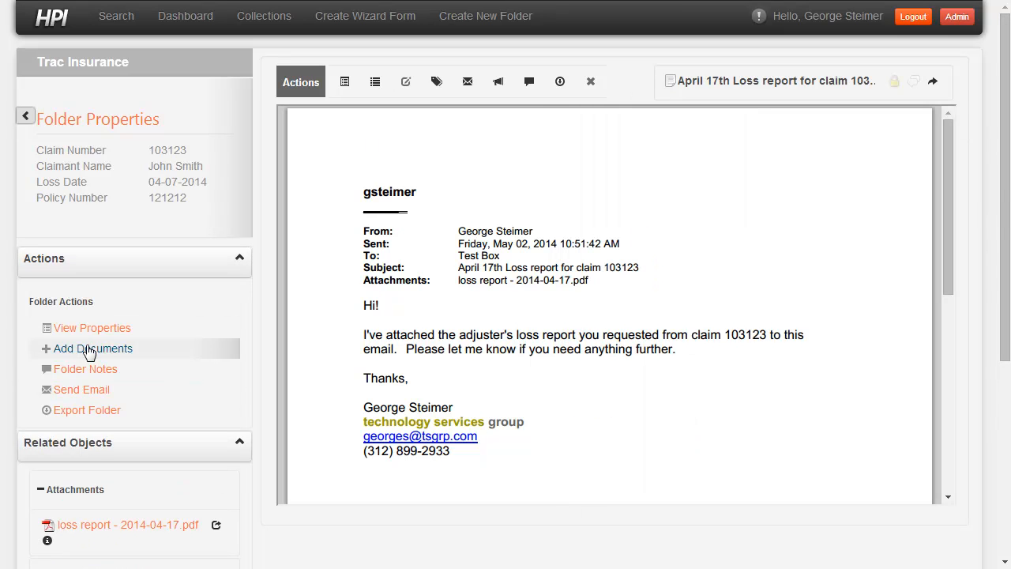
{"action": "left_click", "coordinate": [87, 349]}
{"action": "key", "text": "alt+Tab"}
{"action": "left_click_drag", "start_coordinate": [842, 360], "coordinate": [402, 129]}
{"action": "left_click_drag", "start_coordinate": [403, 128], "coordinate": [401, 129]}
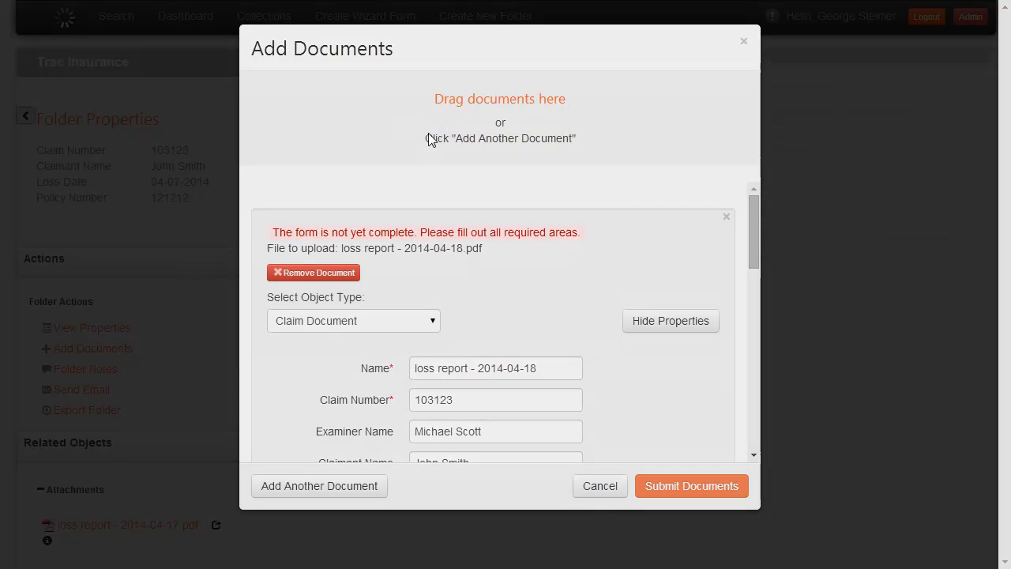
- Tag loss report - 2014-04-18 as Reports and hide its properties
{"action": "scroll", "coordinate": [564, 268], "scroll_direction": "down", "scroll_amount": 1}
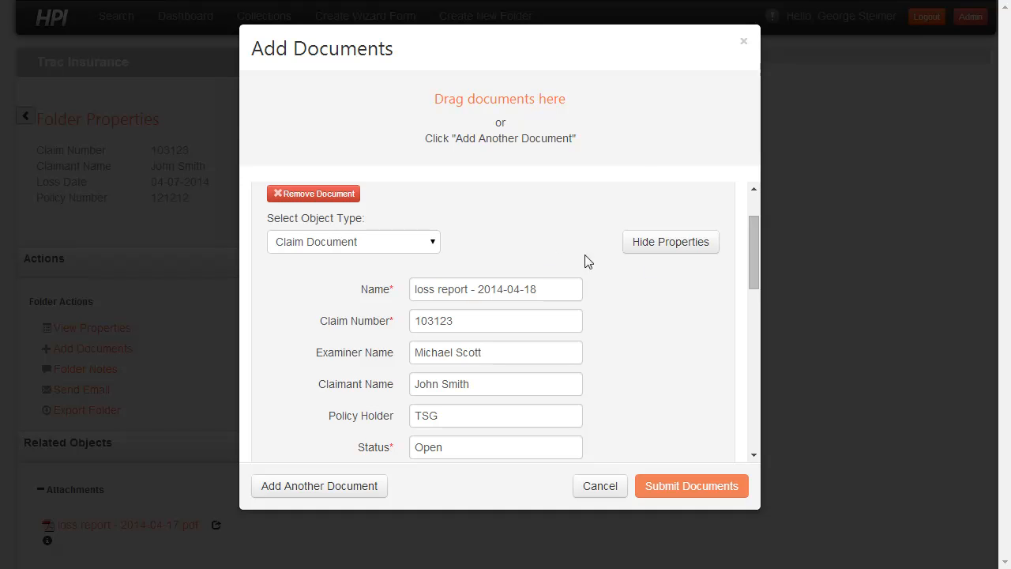
{"action": "scroll", "coordinate": [654, 314], "scroll_direction": "down", "scroll_amount": 2}
{"action": "left_click", "coordinate": [505, 384]}
{"action": "type", "text": "Re"}
{"action": "key", "text": "Return"}
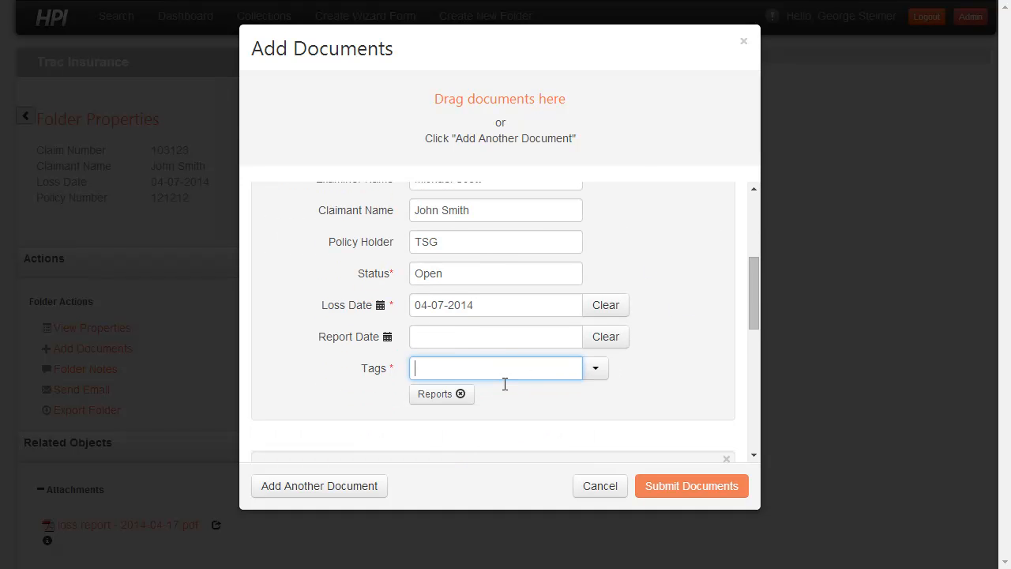
{"action": "scroll", "coordinate": [688, 224], "scroll_direction": "up", "scroll_amount": 2}
{"action": "left_click", "coordinate": [686, 226]}
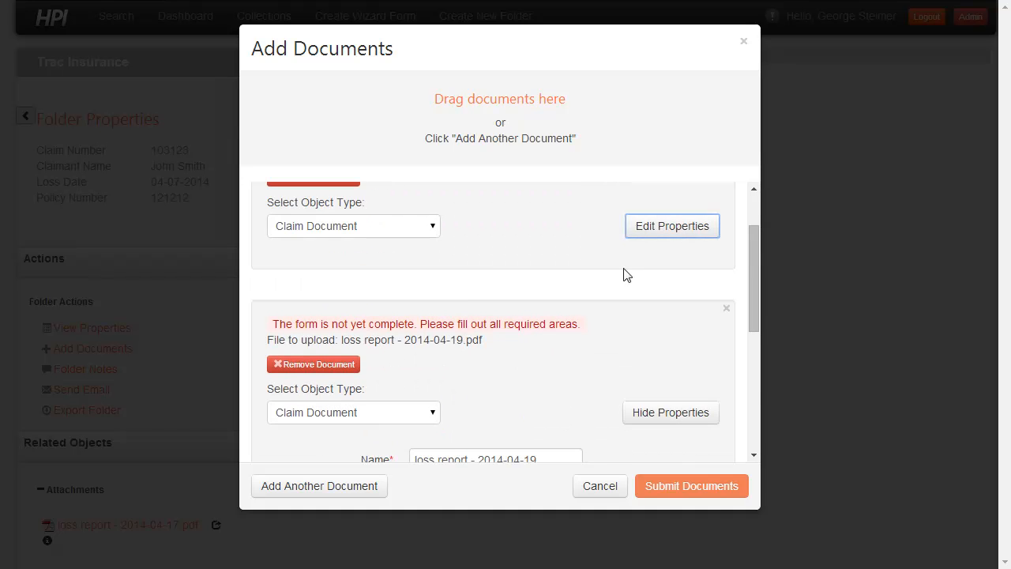
- Tag loss report - 2014-04-19 as Reports, hide its properties and submit both loss reports
{"action": "scroll", "coordinate": [600, 284], "scroll_direction": "down", "scroll_amount": 2}
{"action": "scroll", "coordinate": [601, 296], "scroll_direction": "down", "scroll_amount": 2}
{"action": "left_click", "coordinate": [504, 404]}
{"action": "type", "text": "Re"}
{"action": "left_click", "coordinate": [452, 433]}
{"action": "scroll", "coordinate": [666, 312], "scroll_direction": "up", "scroll_amount": 2}
{"action": "left_click", "coordinate": [670, 249]}
{"action": "scroll", "coordinate": [537, 300], "scroll_direction": "down", "scroll_amount": 2}
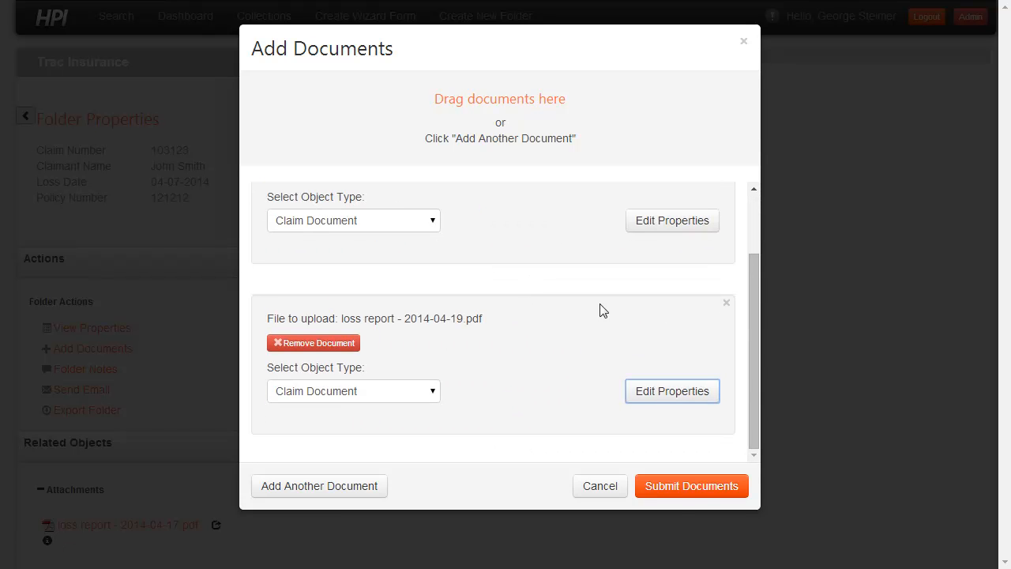
{"action": "left_click", "coordinate": [675, 487]}
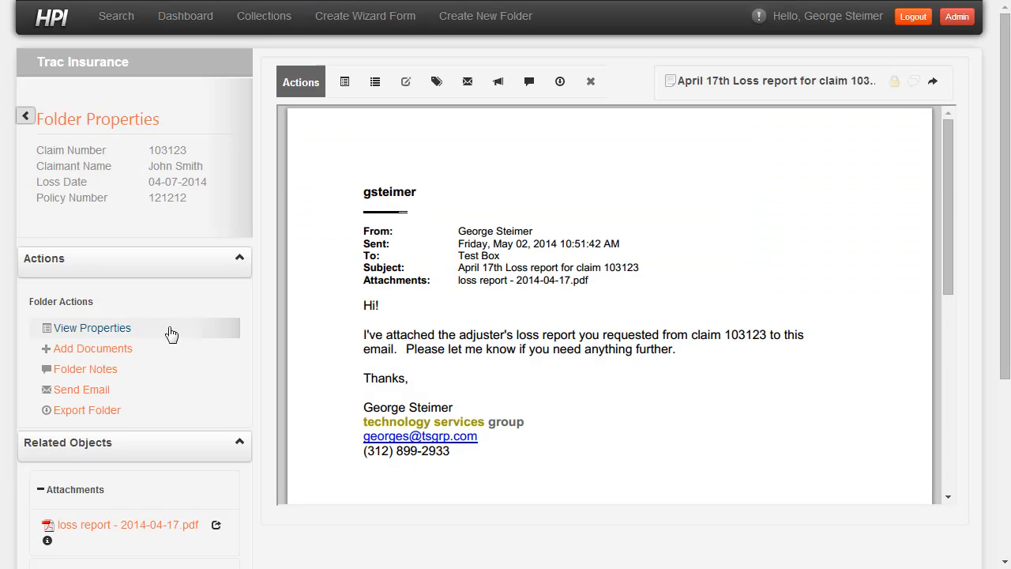
- Open loss report - 2014-04-18 from the Reports folder, compare it side by side with loss report - 2014-04-19, and close the comparison
{"action": "scroll", "coordinate": [163, 304], "scroll_direction": "down", "scroll_amount": 3}
{"action": "left_click", "coordinate": [46, 342]}
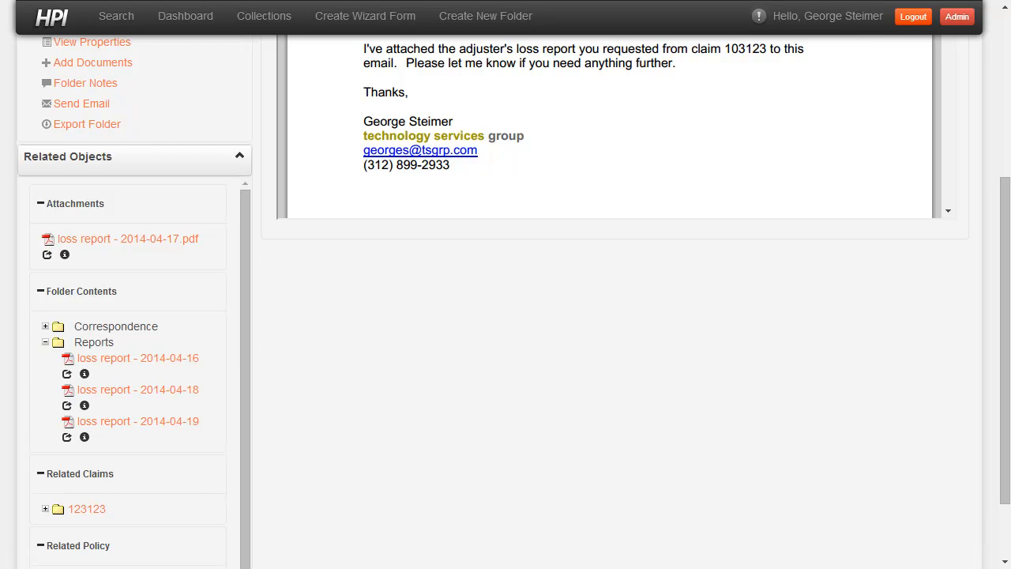
{"action": "left_click", "coordinate": [109, 391]}
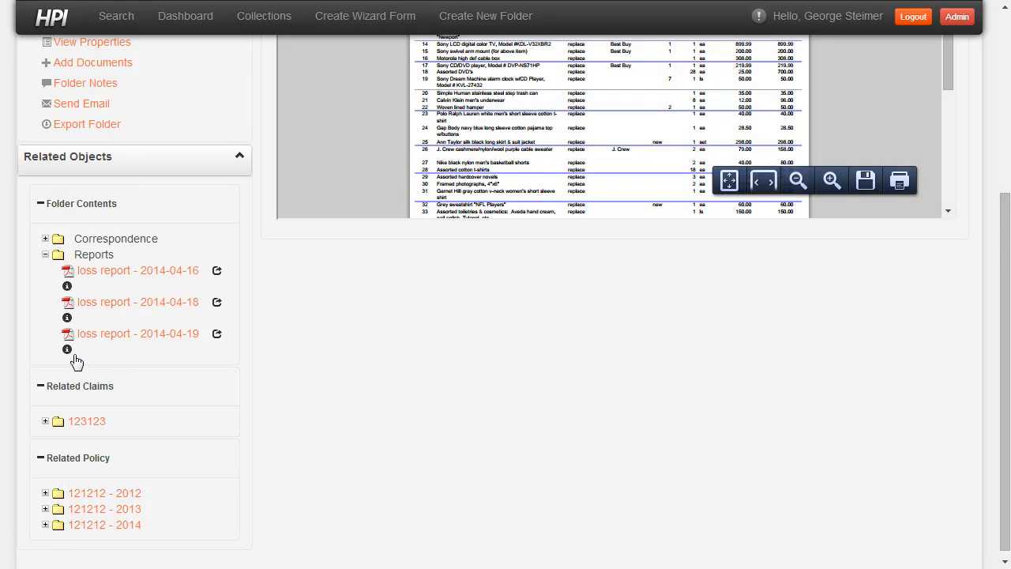
{"action": "left_click", "coordinate": [216, 335]}
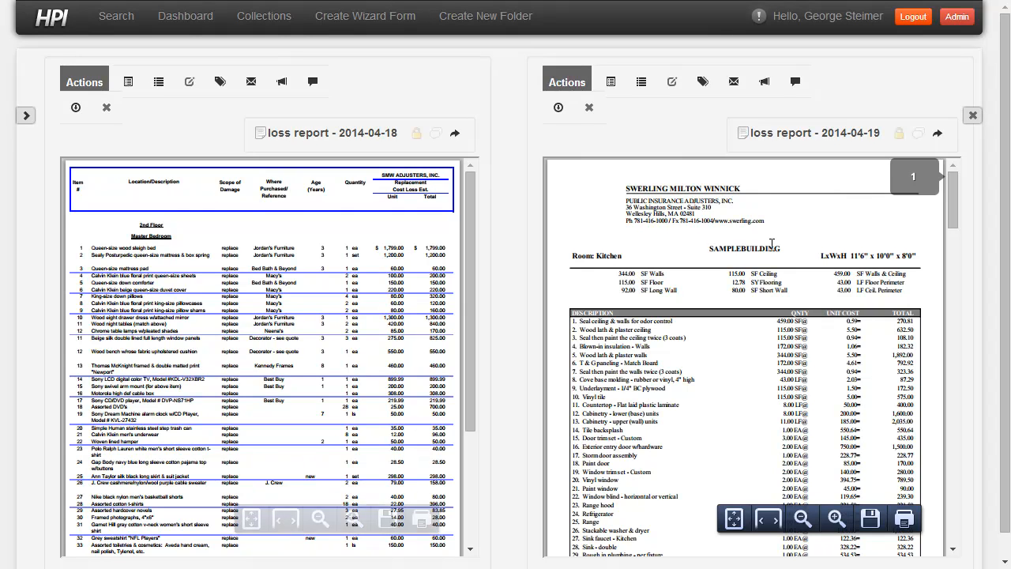
{"action": "left_click", "coordinate": [973, 115]}
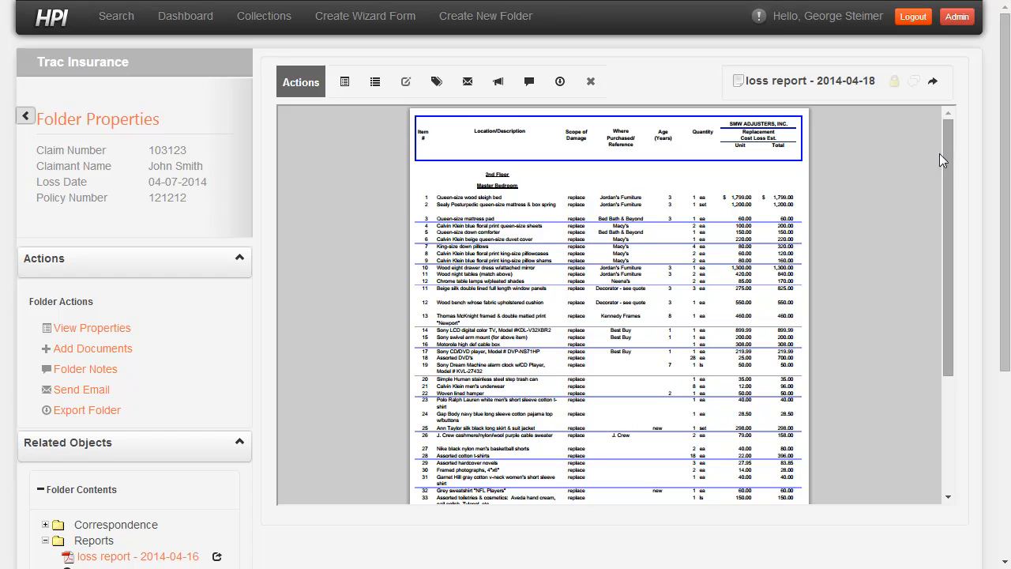
- Start adding another document to the claim by scanning a page in black and white at 8.5 x 11 from the ImageScan Pro 490i
{"action": "left_click", "coordinate": [90, 350]}
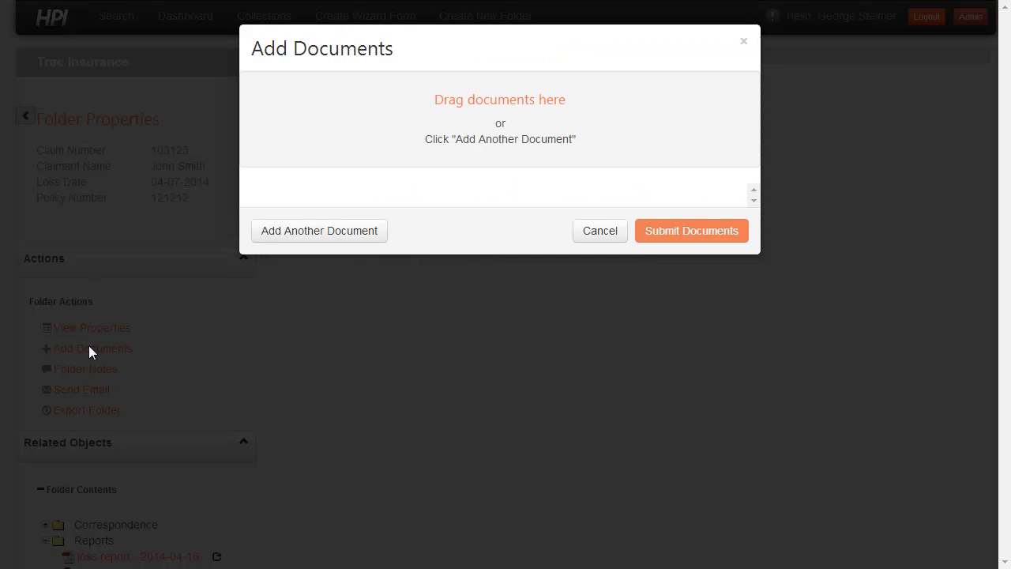
{"action": "left_click", "coordinate": [337, 231]}
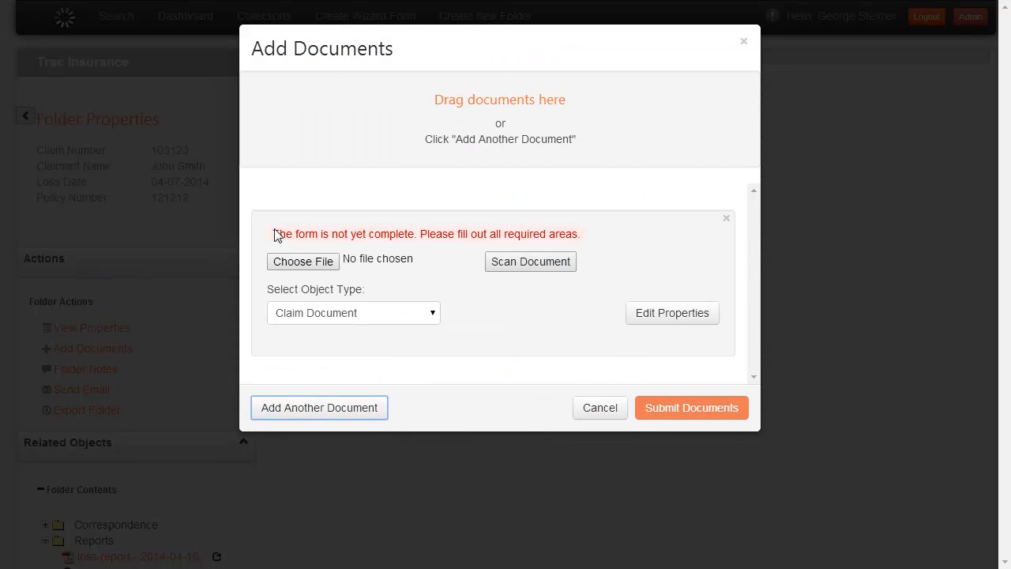
{"action": "left_click", "coordinate": [519, 268]}
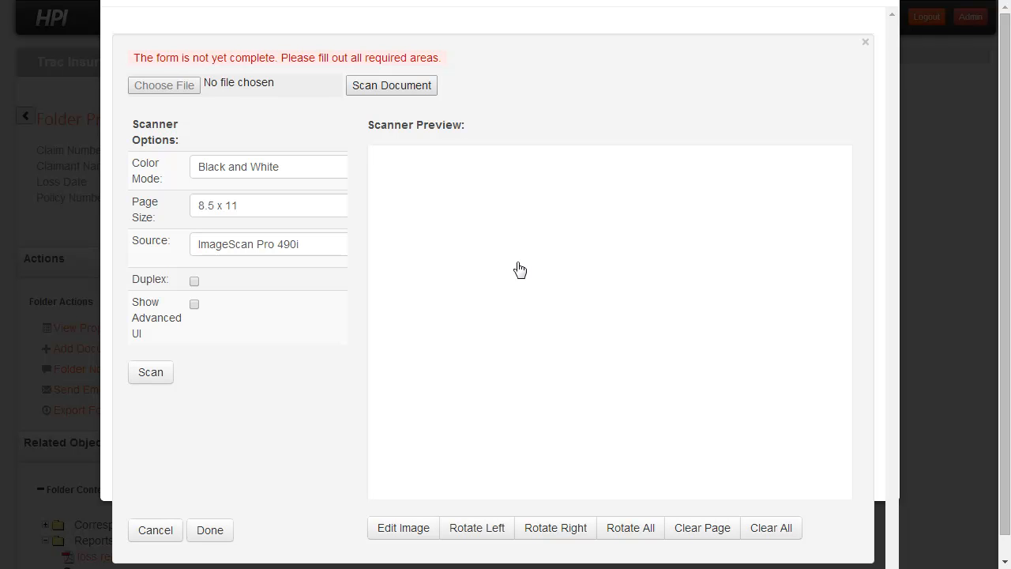
{"action": "left_click", "coordinate": [150, 371]}
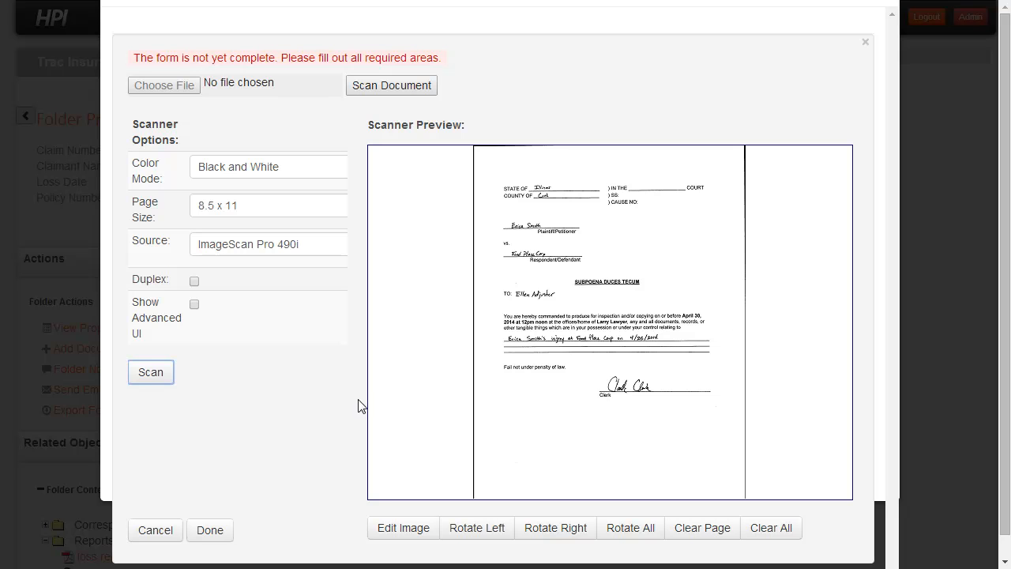
{"action": "left_click", "coordinate": [212, 531]}
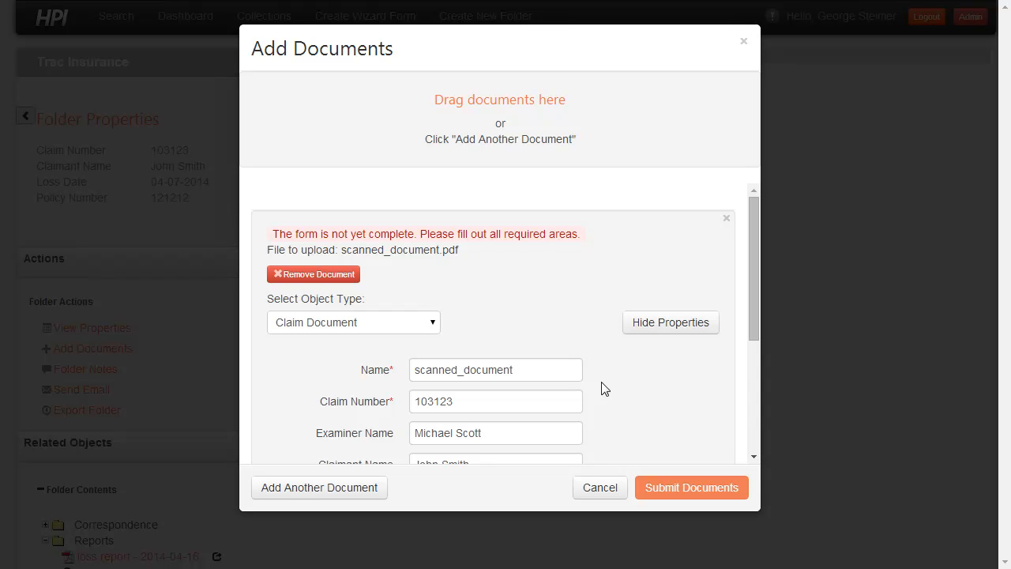
- Rename the scanned document as "Subpoena - 2014-05-02"
{"action": "left_click_drag", "start_coordinate": [755, 261], "coordinate": [757, 283]}
{"action": "left_click_drag", "start_coordinate": [539, 327], "coordinate": [371, 336]}
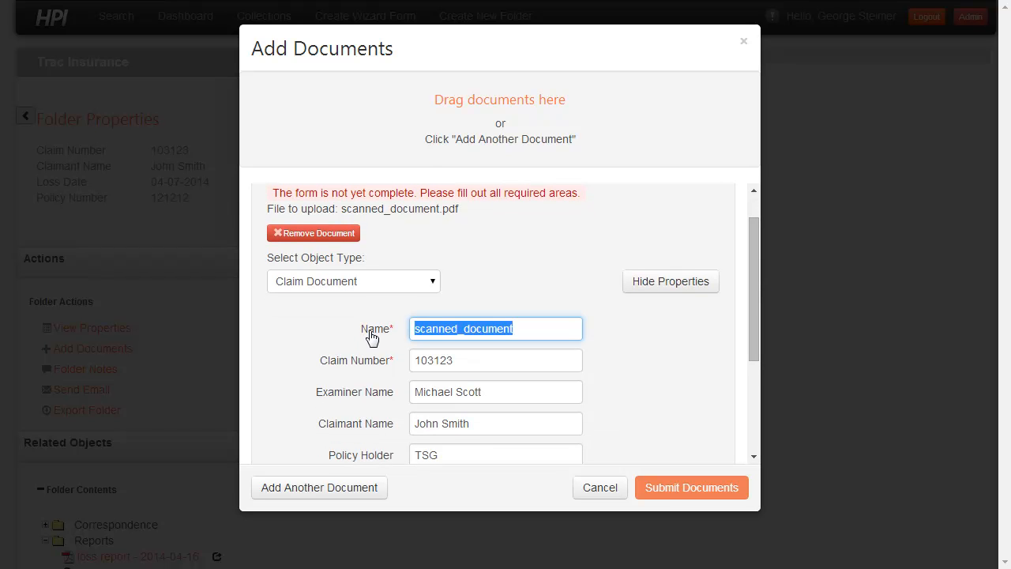
{"action": "type", "text": "S"}
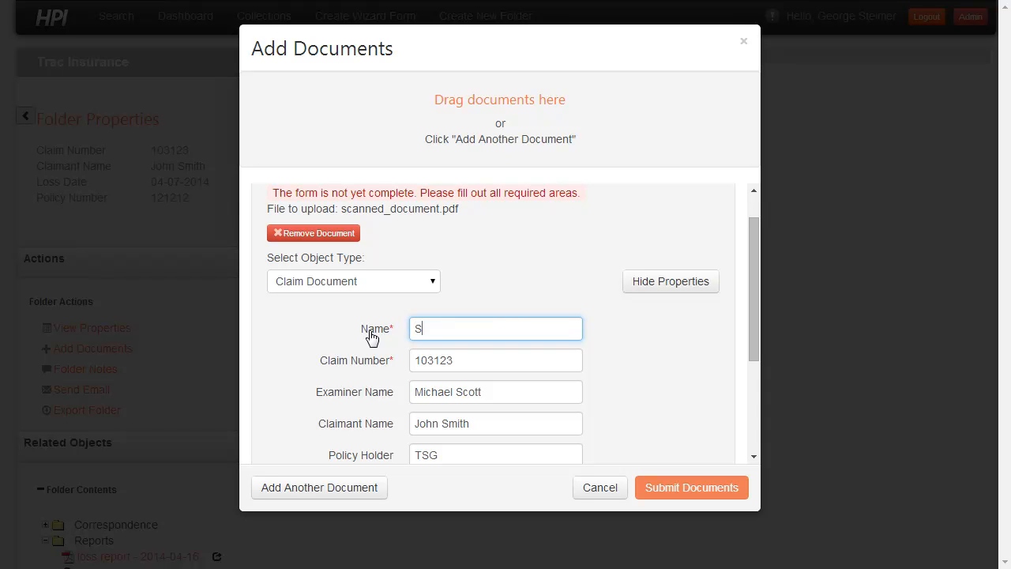
{"action": "type", "text": "ubpoena"}
{"action": "type", "text": " -"}
{"action": "type", "text": " 2013"}
{"action": "type", "text": "-05-02"}
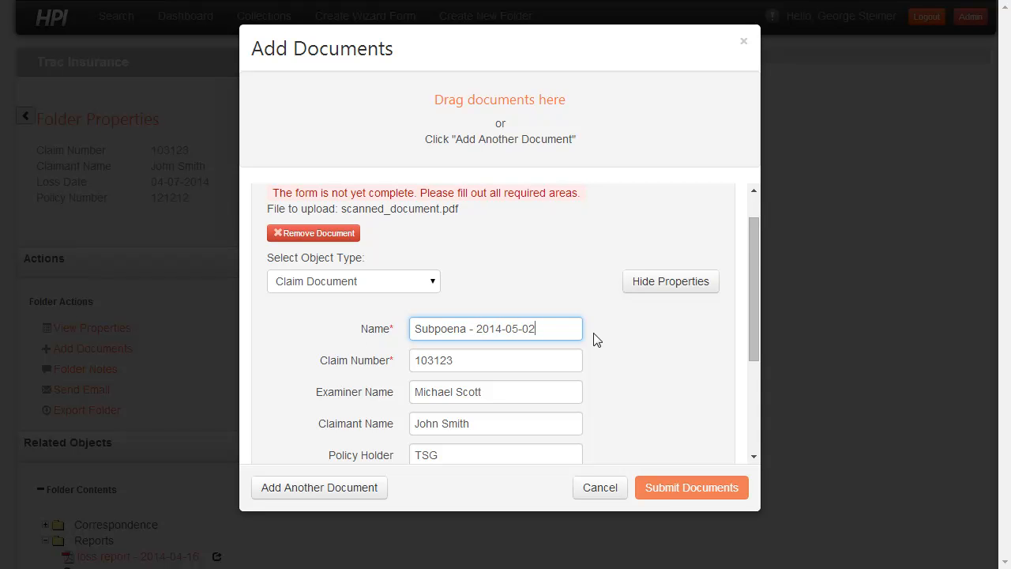
- Tag the subpoena document as Legal and submit it to the claim
{"action": "scroll", "coordinate": [591, 338], "scroll_direction": "down", "scroll_amount": 3}
{"action": "left_click", "coordinate": [489, 421]}
{"action": "type", "text": "Le"}
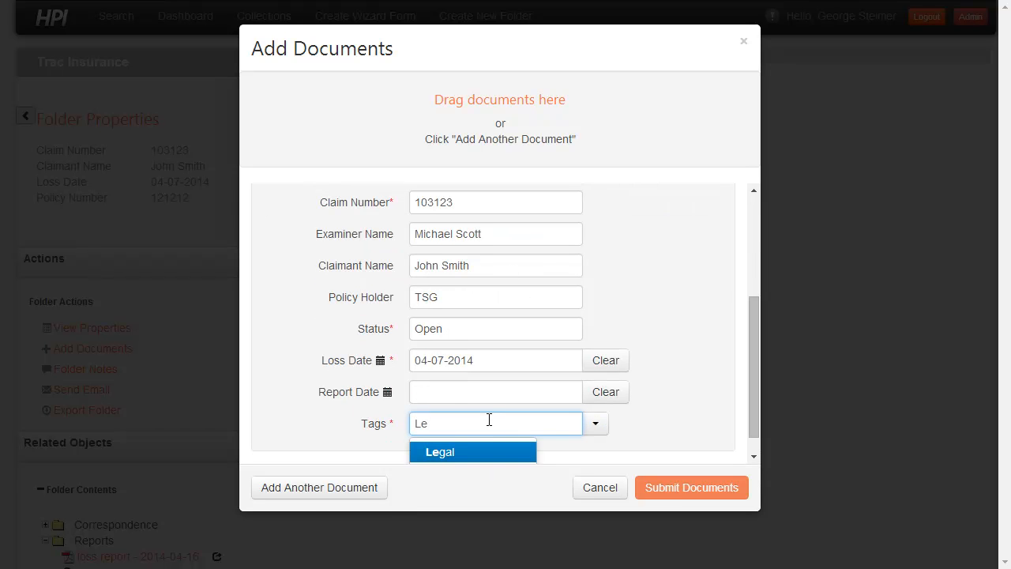
{"action": "key", "text": "Return"}
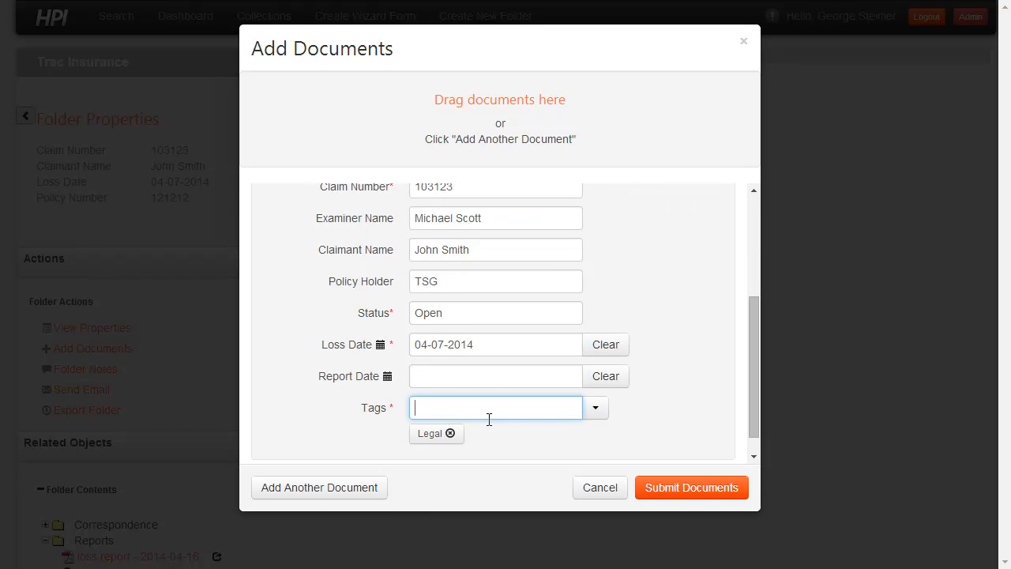
{"action": "left_click", "coordinate": [690, 489]}
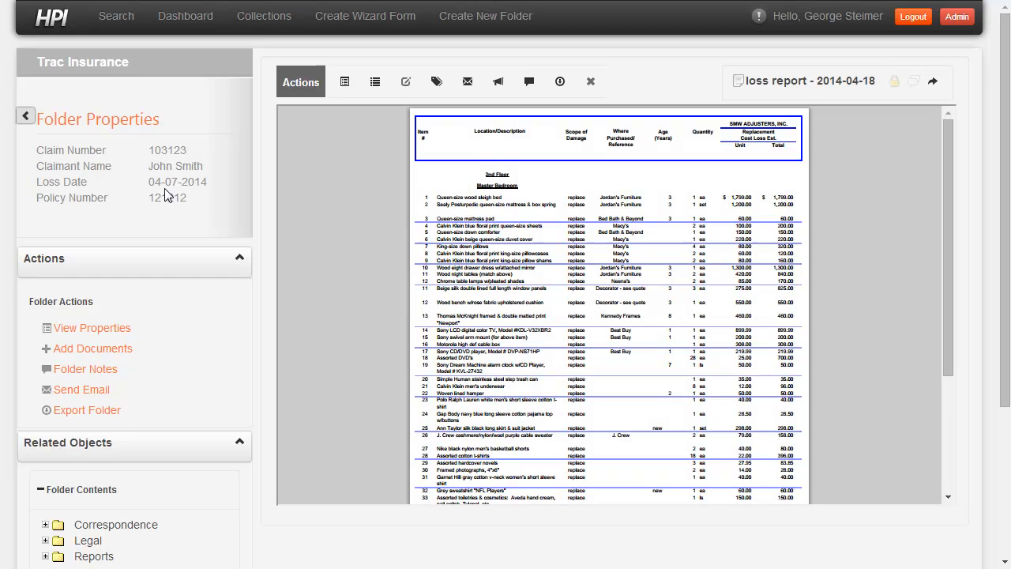
- Open Subpoena - 2014-05-02 from the Legal folder and read through the scanned page
{"action": "scroll", "coordinate": [164, 193], "scroll_direction": "down", "scroll_amount": 2}
{"action": "left_click", "coordinate": [59, 464]}
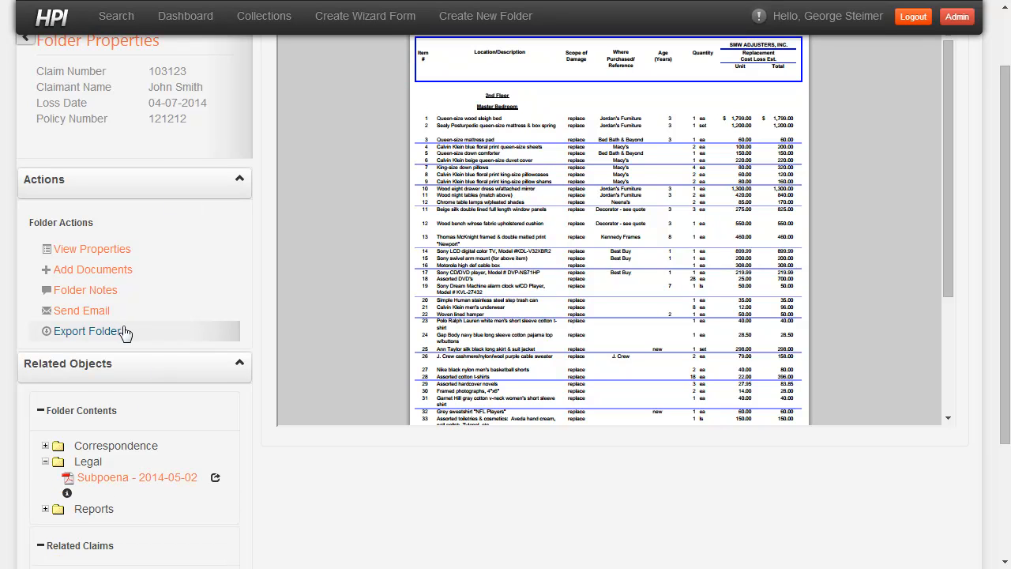
{"action": "left_click", "coordinate": [133, 476]}
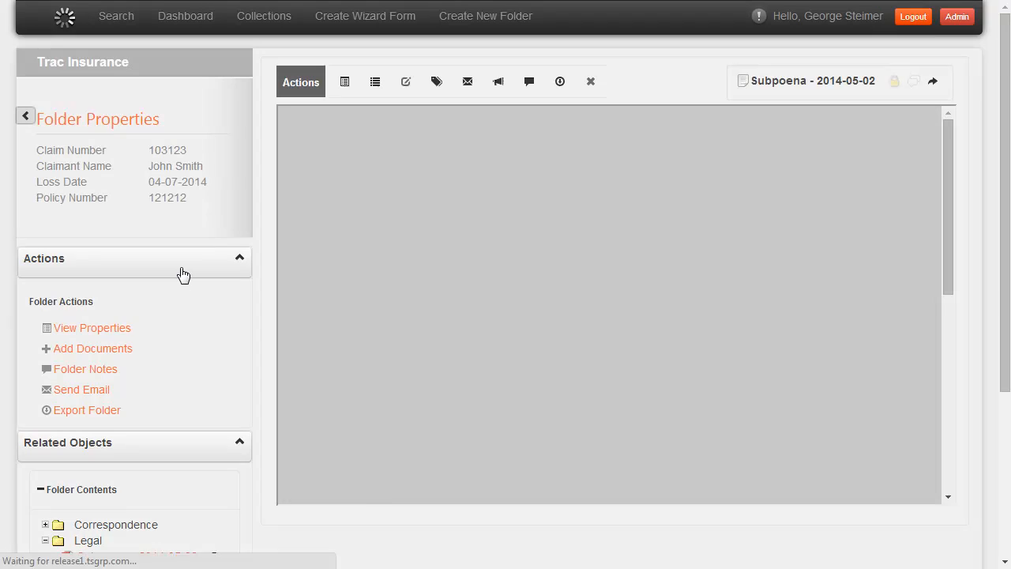
{"action": "scroll", "coordinate": [788, 250], "scroll_direction": "down", "scroll_amount": 3}
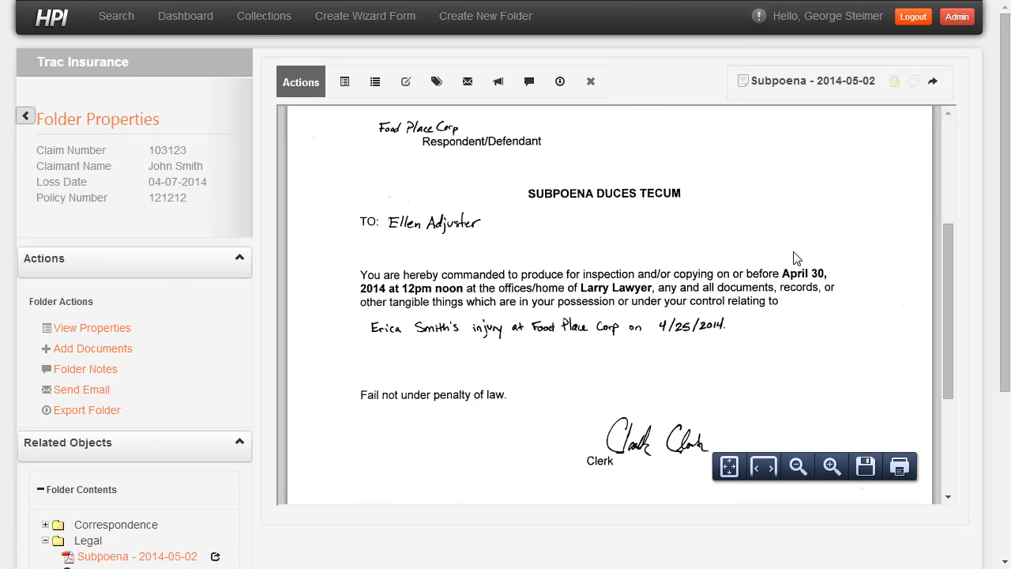
{"action": "scroll", "coordinate": [796, 259], "scroll_direction": "up", "scroll_amount": 3}
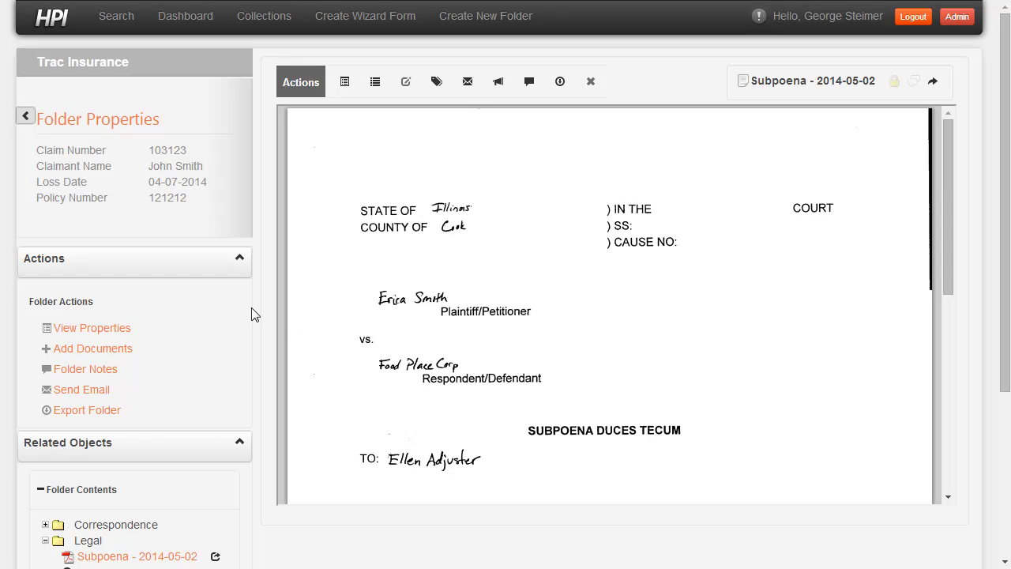
- Collapse the folder actions and open loss report - 2014-04-19 from the Reports folder
{"action": "left_click", "coordinate": [191, 266]}
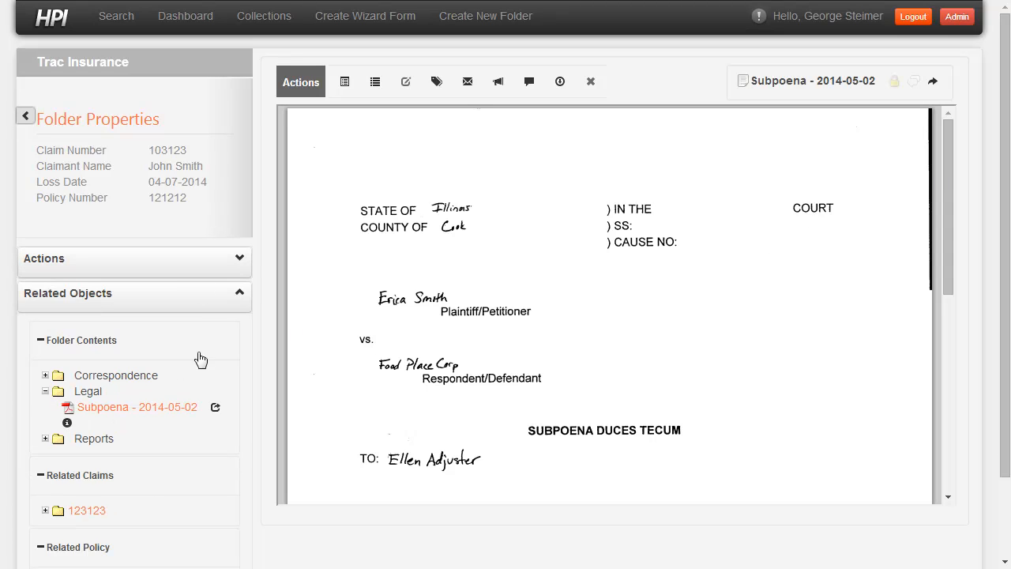
{"action": "left_click", "coordinate": [45, 438]}
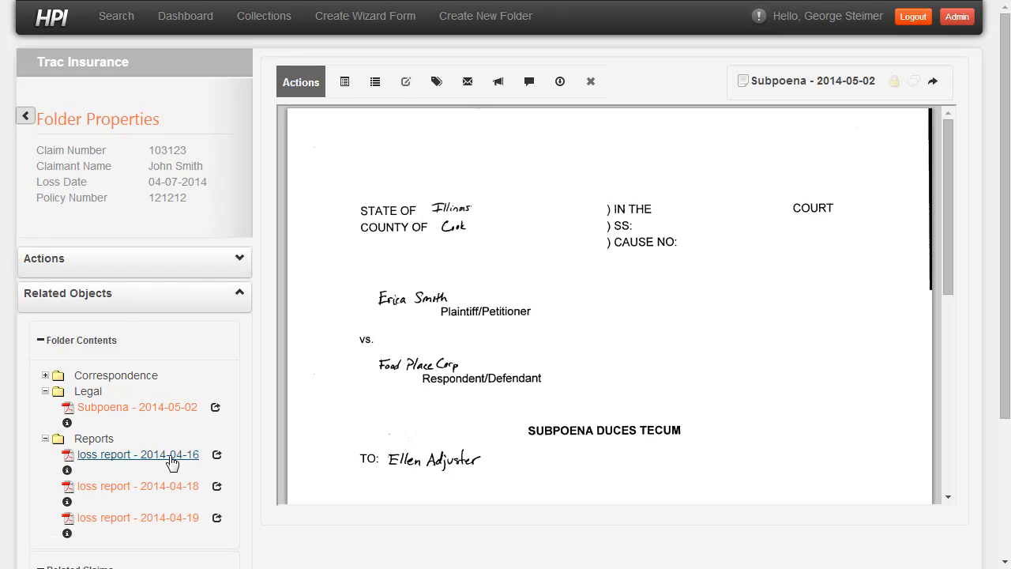
{"action": "left_click", "coordinate": [138, 518]}
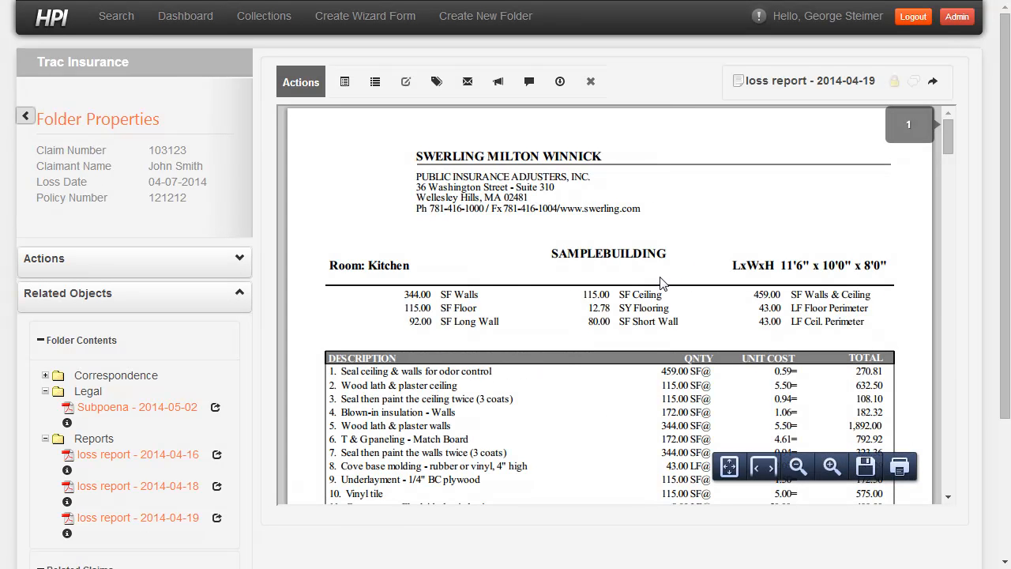
- Start an email from loss report - 2014-04-19, also attach loss report - 2014-04-18, and hide the attachment list
{"action": "left_click", "coordinate": [467, 87]}
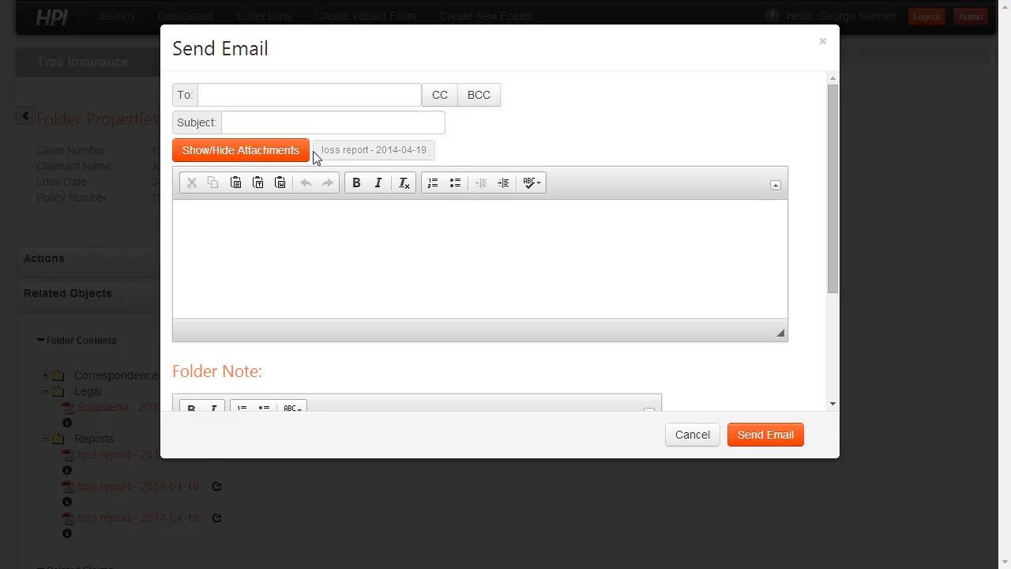
{"action": "left_click", "coordinate": [255, 157]}
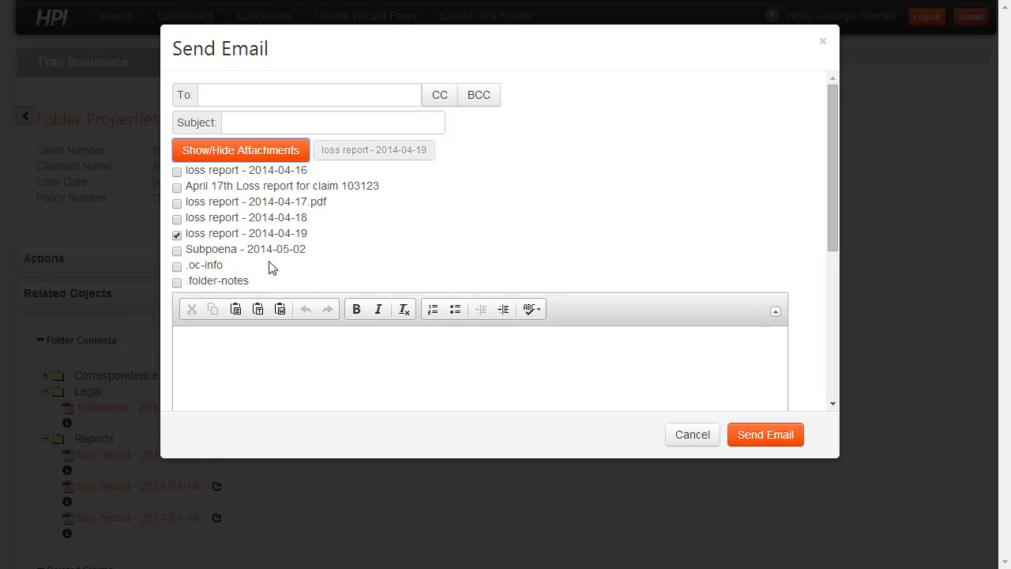
{"action": "left_click", "coordinate": [177, 235]}
{"action": "left_click", "coordinate": [177, 221]}
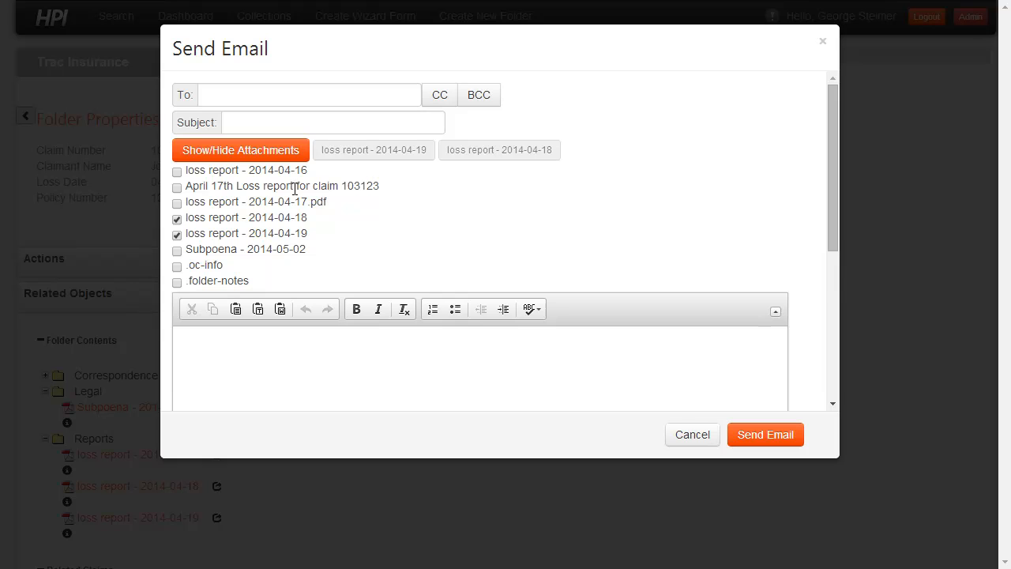
{"action": "left_click", "coordinate": [251, 157]}
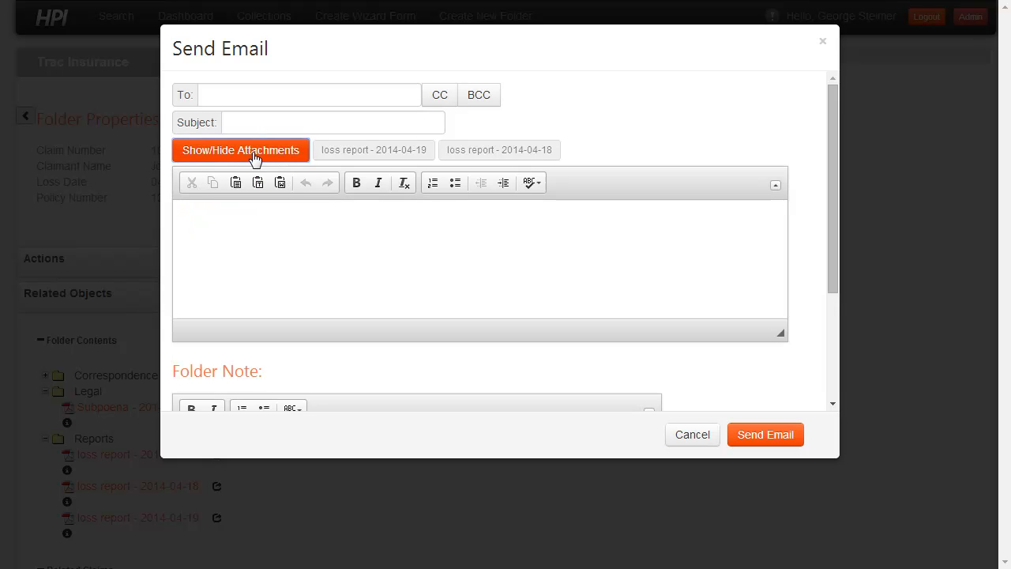
- Enter the recipient's email address for the message
{"action": "left_click", "coordinate": [245, 90]}
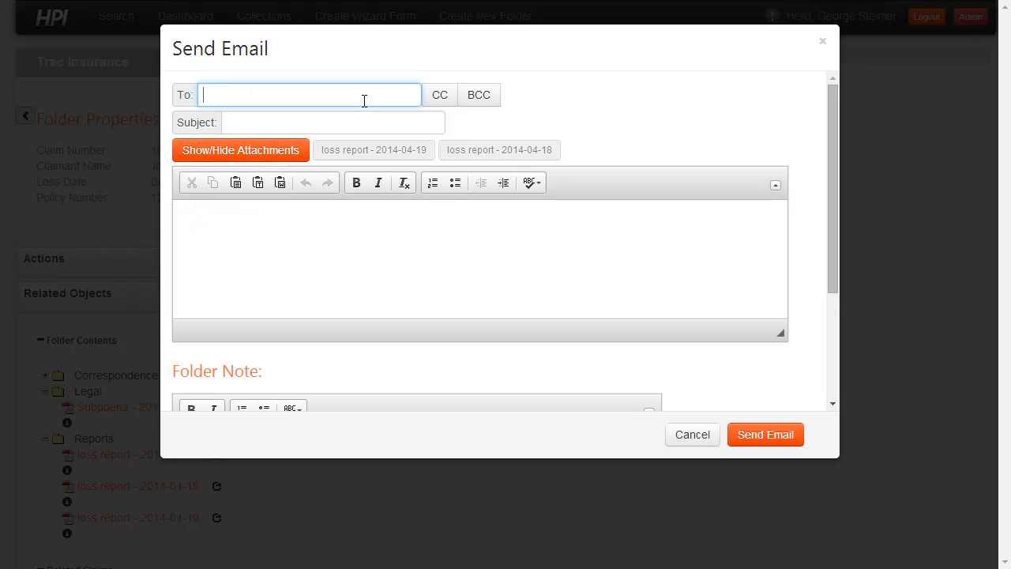
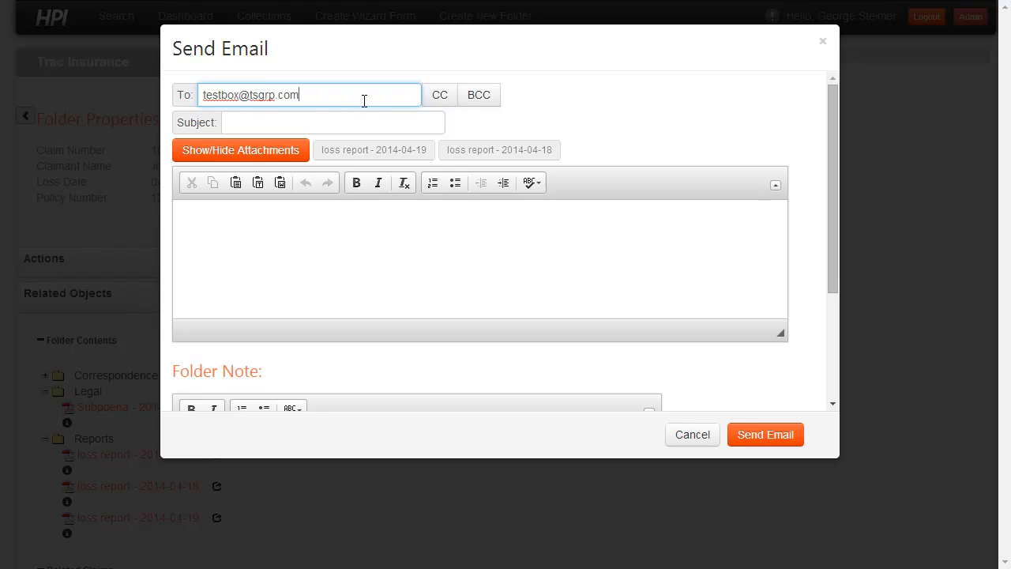
{"action": "key", "text": "Tab"}
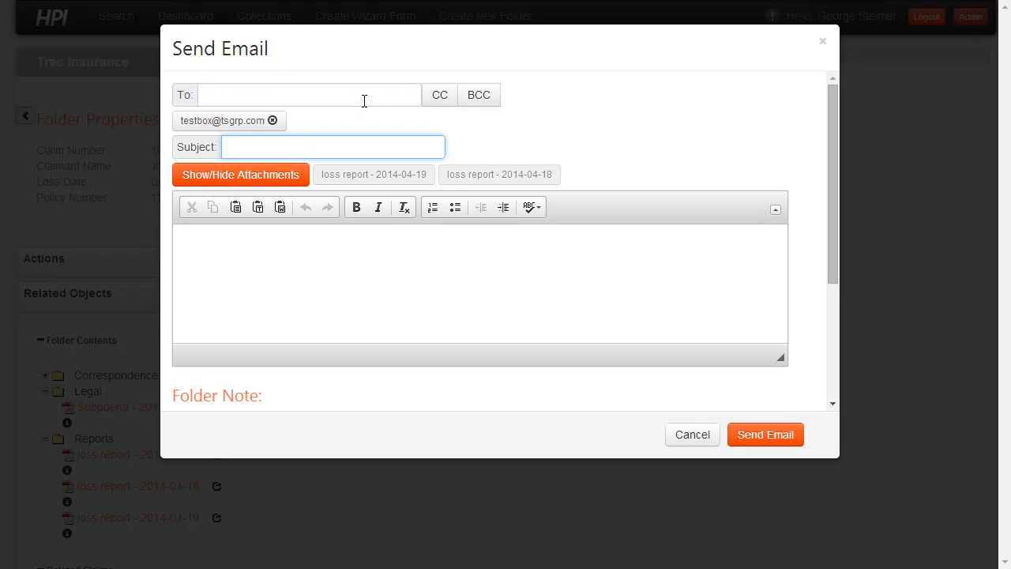
- Set the email subject to "Loss Report for Review for Claim" followed by the claim number
{"action": "type", "text": "Loss Report for Review for Claim 10"}
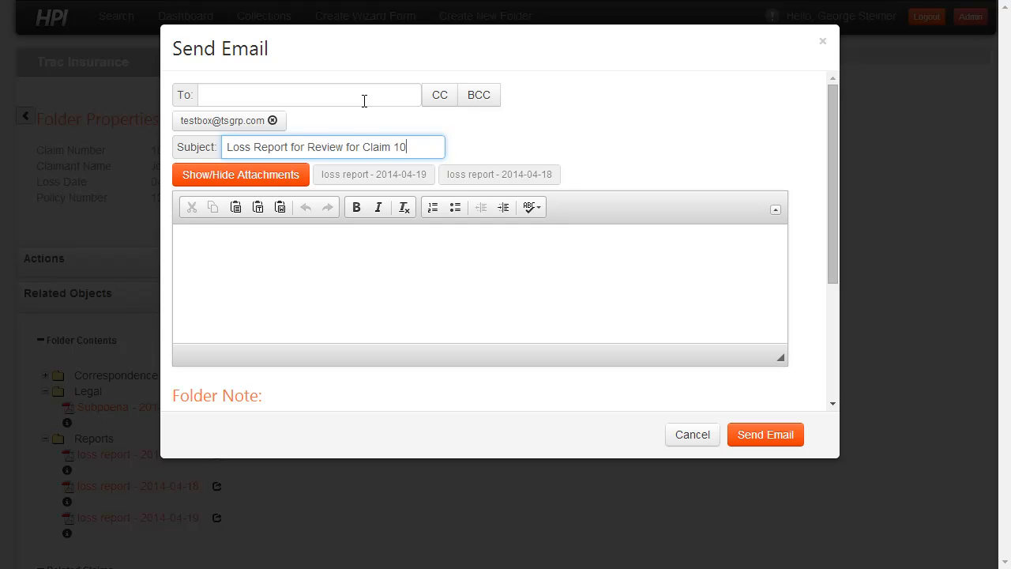
{"action": "type", "text": "3123"}
{"action": "key", "text": "Tab"}
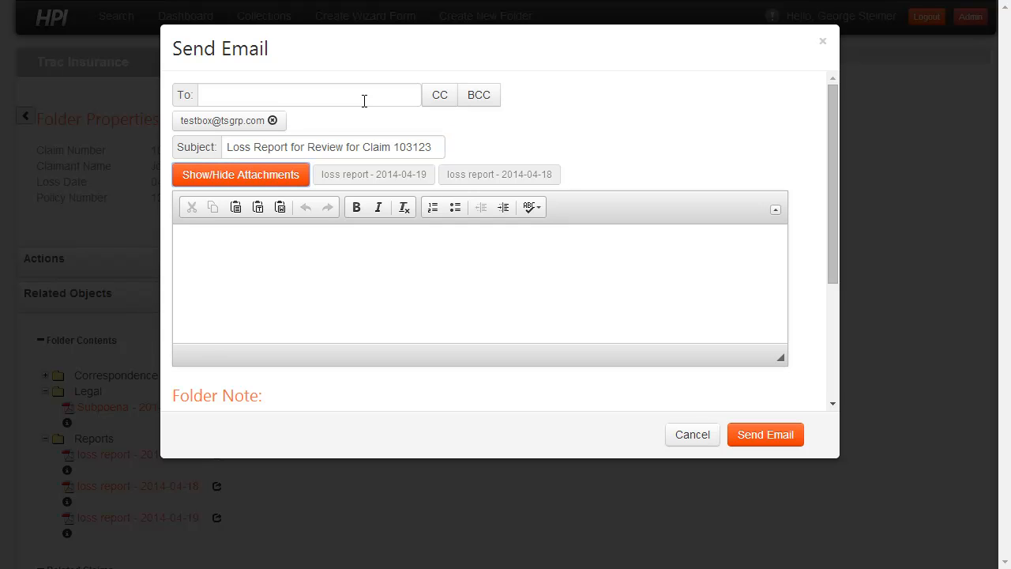
- Write "Hi - Please review this loss report in regards to the subpoena for claim" plus the claim number and a period, and send the email
{"action": "left_click", "coordinate": [282, 251]}
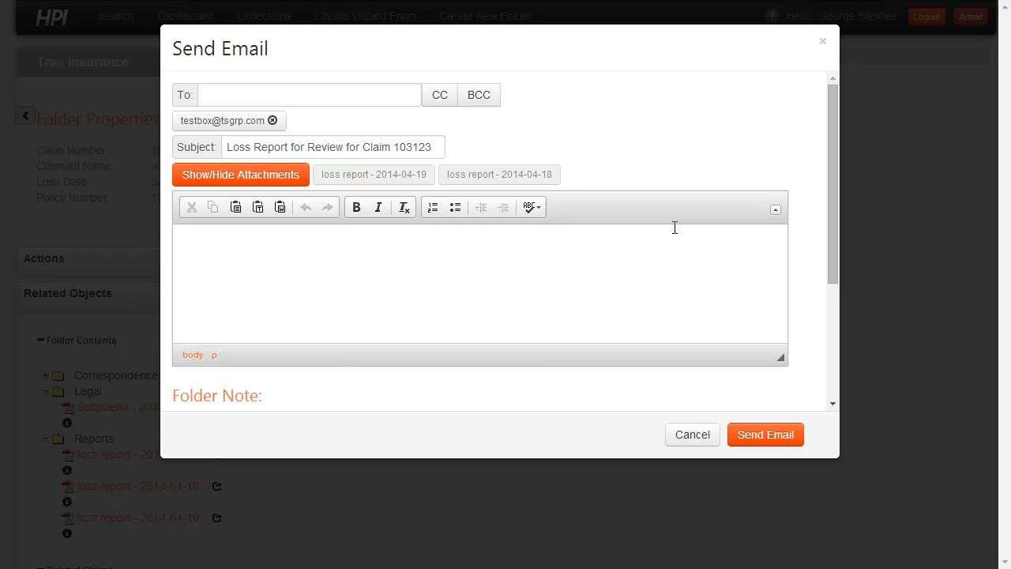
{"action": "type", "text": "Hi - Please review this loss report"}
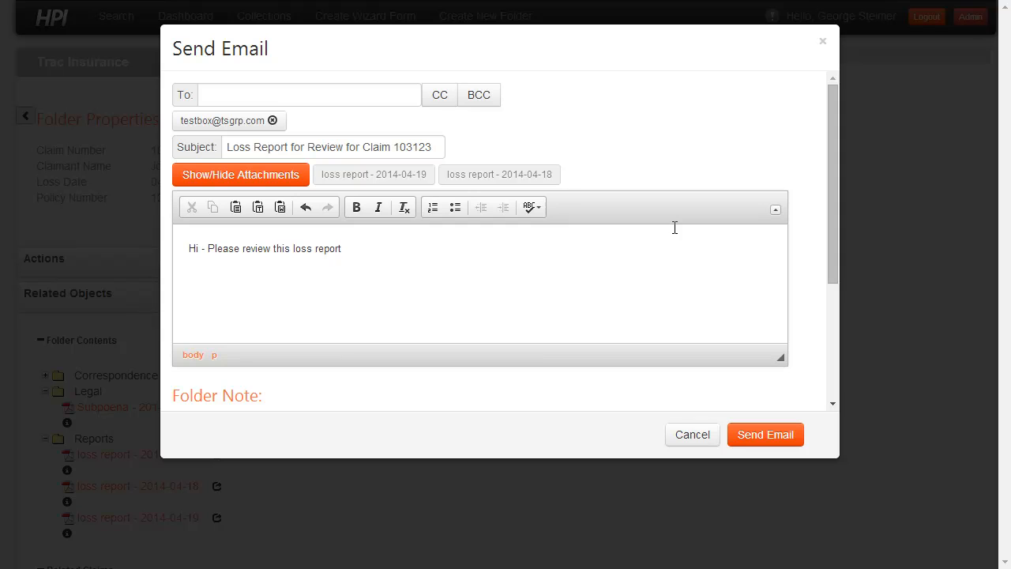
{"action": "key", "text": "BackSpace"}
{"action": "key", "text": "BackSpace"}
{"action": "key", "text": "BackSpace"}
{"action": "type", "text": "in regards to the subpoena for claim 103123"}
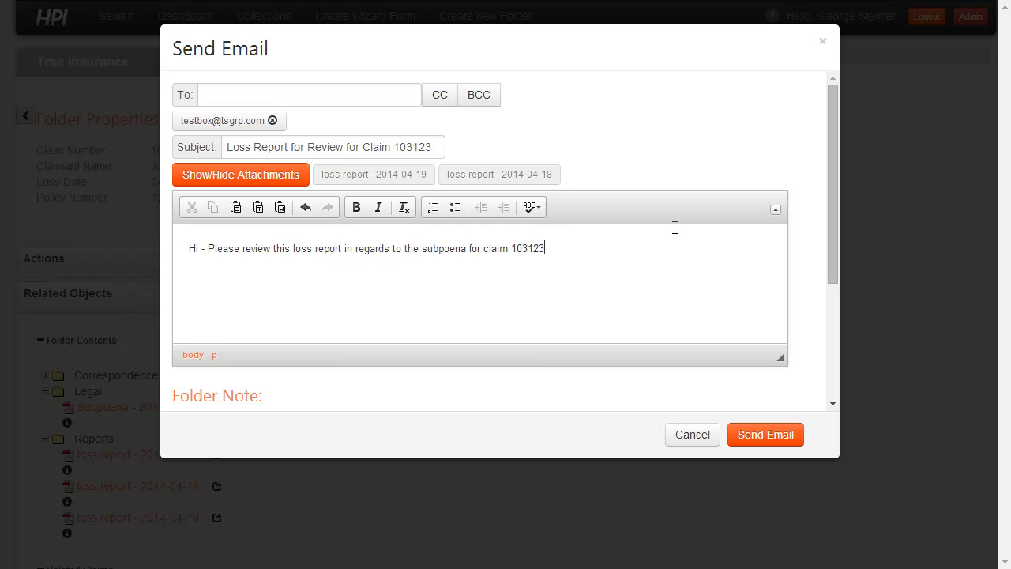
{"action": "type", "text": "."}
{"action": "left_click_drag", "start_coordinate": [831, 138], "coordinate": [840, 180]}
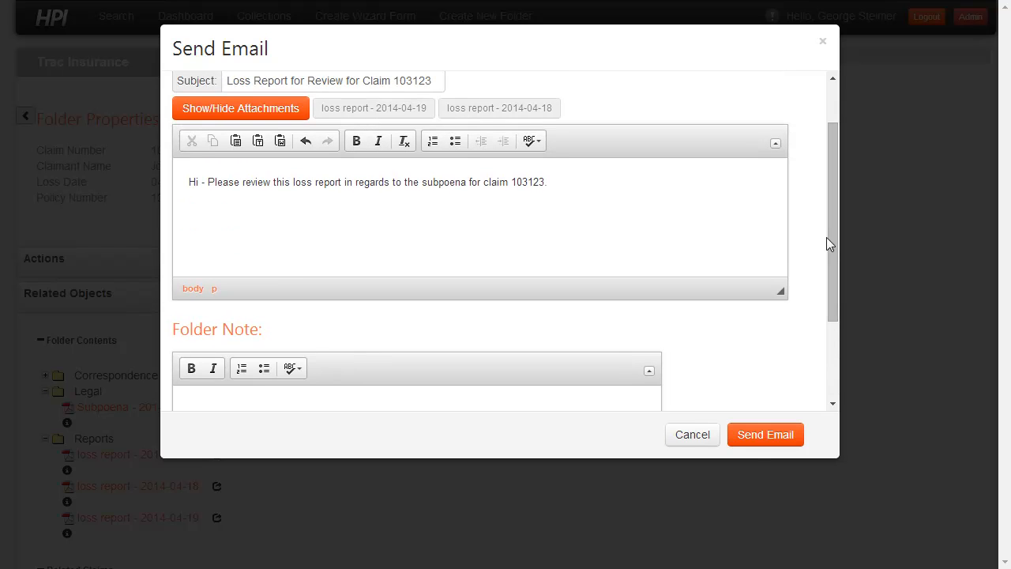
{"action": "left_click", "coordinate": [765, 435]}
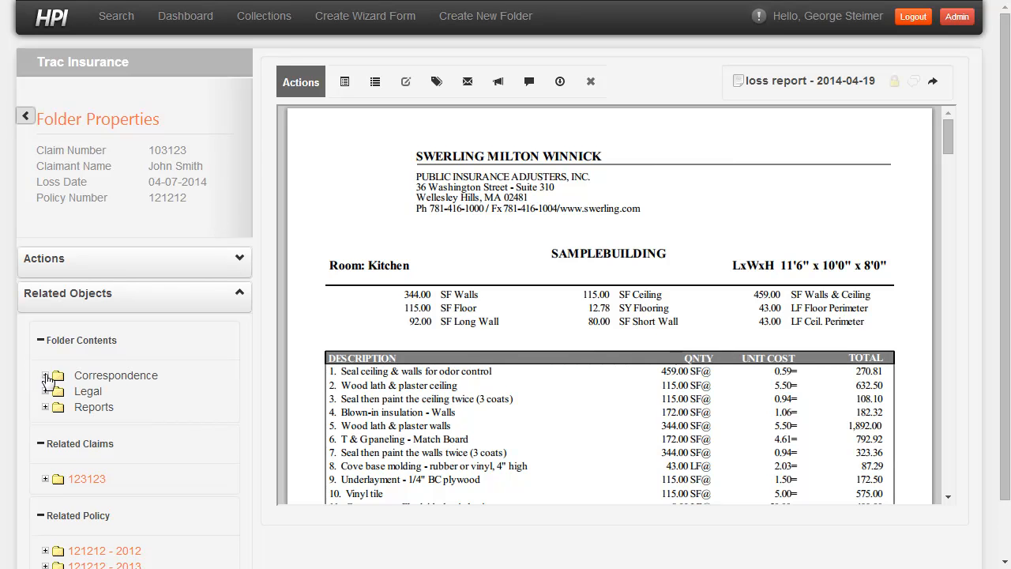
- View the sent email in the Correspondence folder and loss report - 2014-04-19 in the Reports folder, checking how they are linked
{"action": "left_click", "coordinate": [45, 376]}
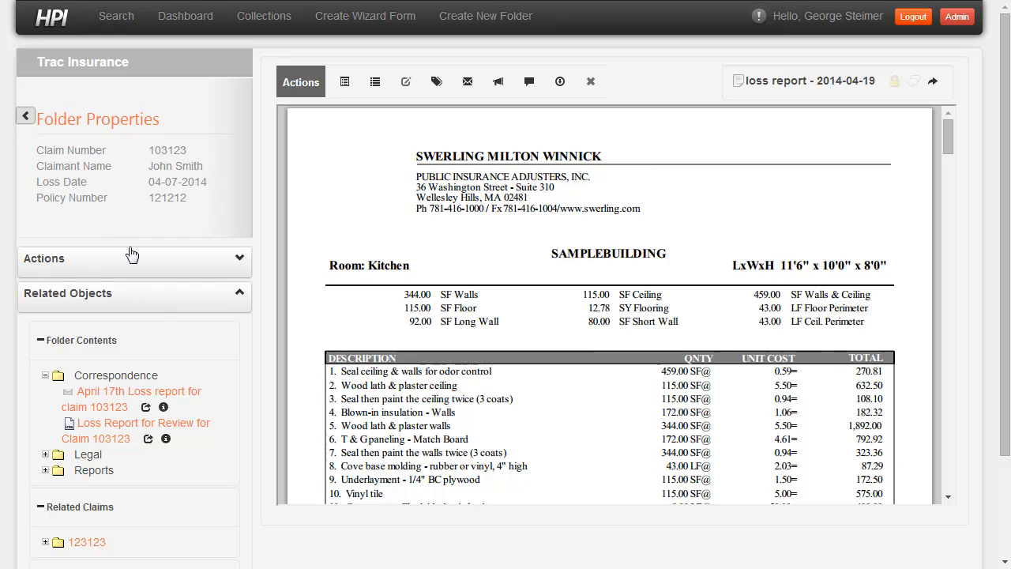
{"action": "left_click", "coordinate": [105, 429]}
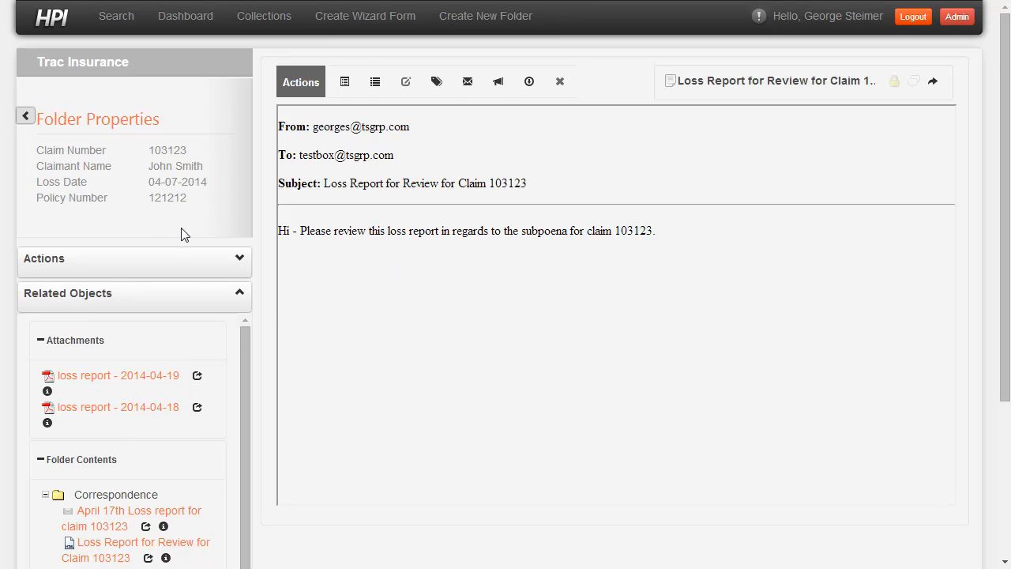
{"action": "scroll", "coordinate": [146, 223], "scroll_direction": "down", "scroll_amount": 1}
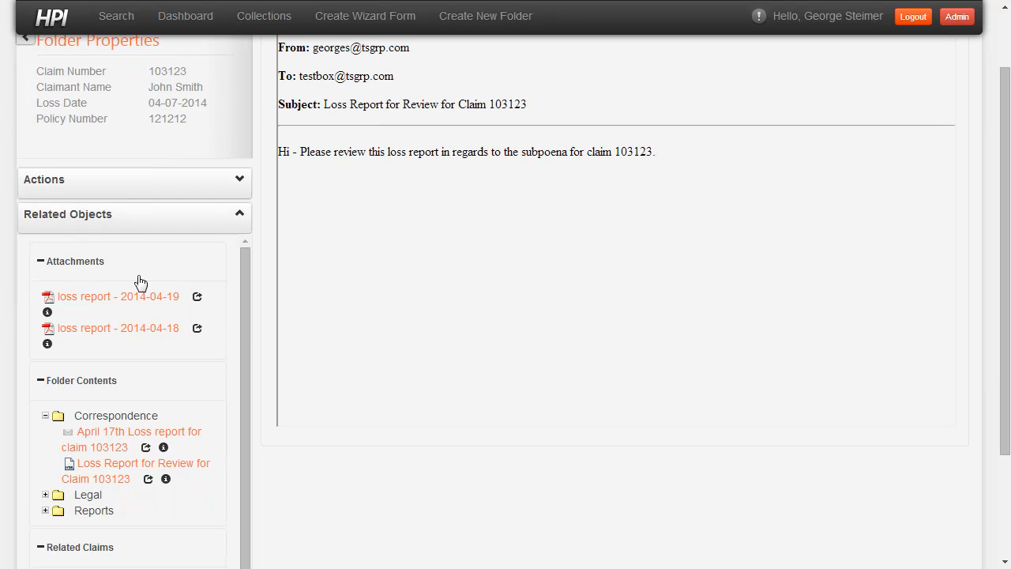
{"action": "left_click", "coordinate": [45, 510]}
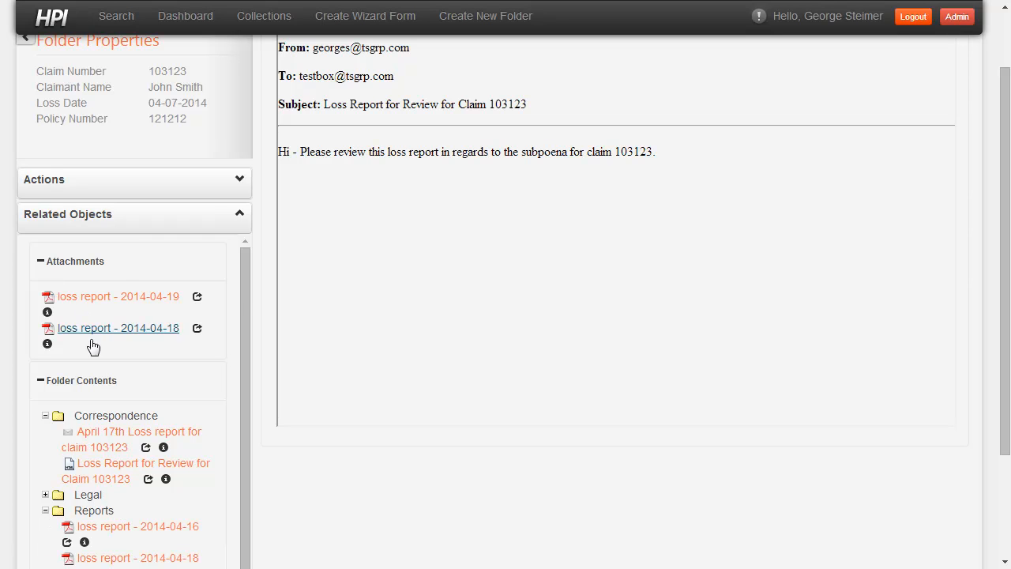
{"action": "scroll", "coordinate": [115, 468], "scroll_direction": "down", "scroll_amount": 1}
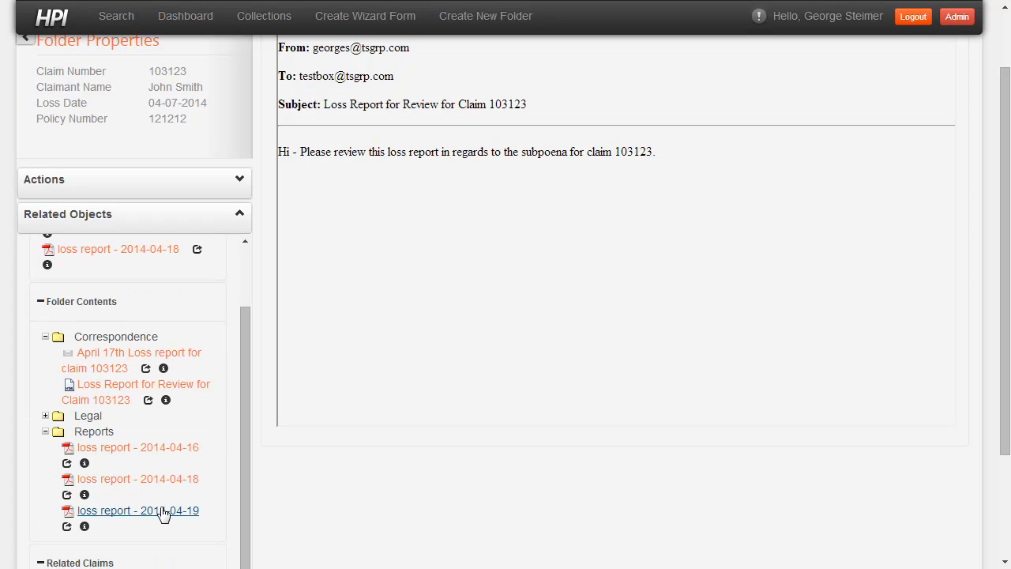
{"action": "left_click", "coordinate": [131, 514]}
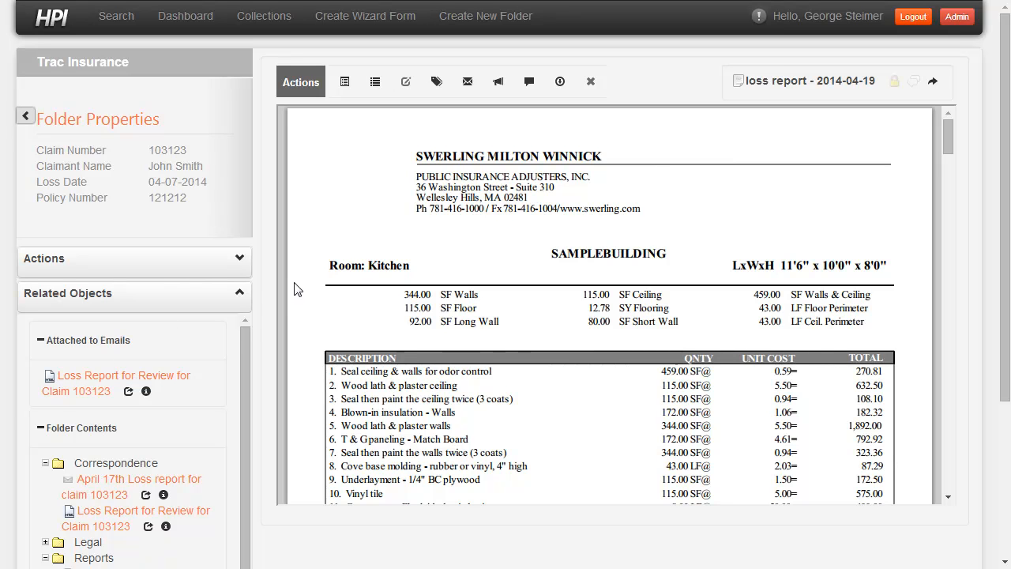
- Expand the folder actions and view the claim's folder notes
{"action": "left_click", "coordinate": [118, 267]}
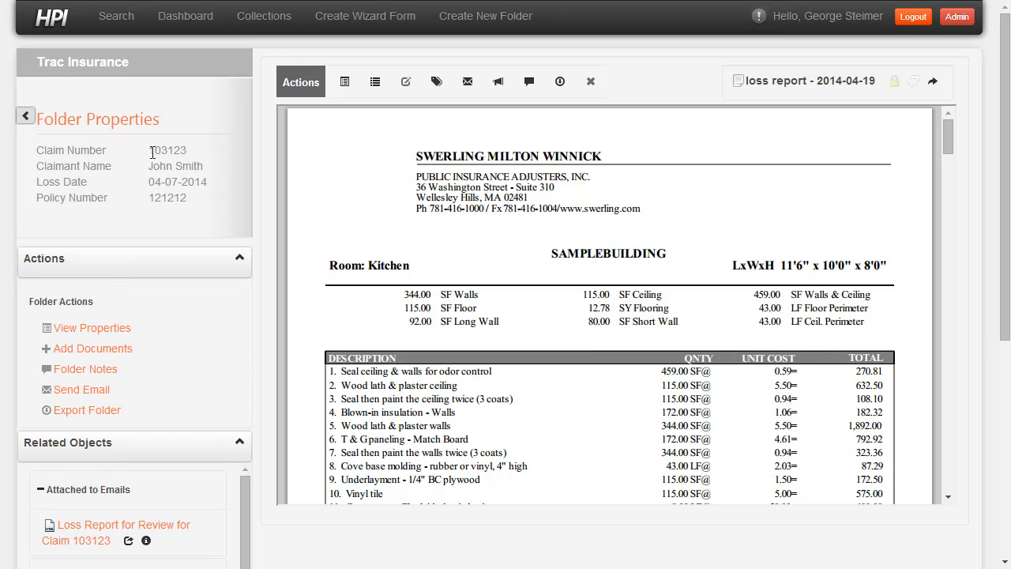
{"action": "left_click", "coordinate": [92, 371]}
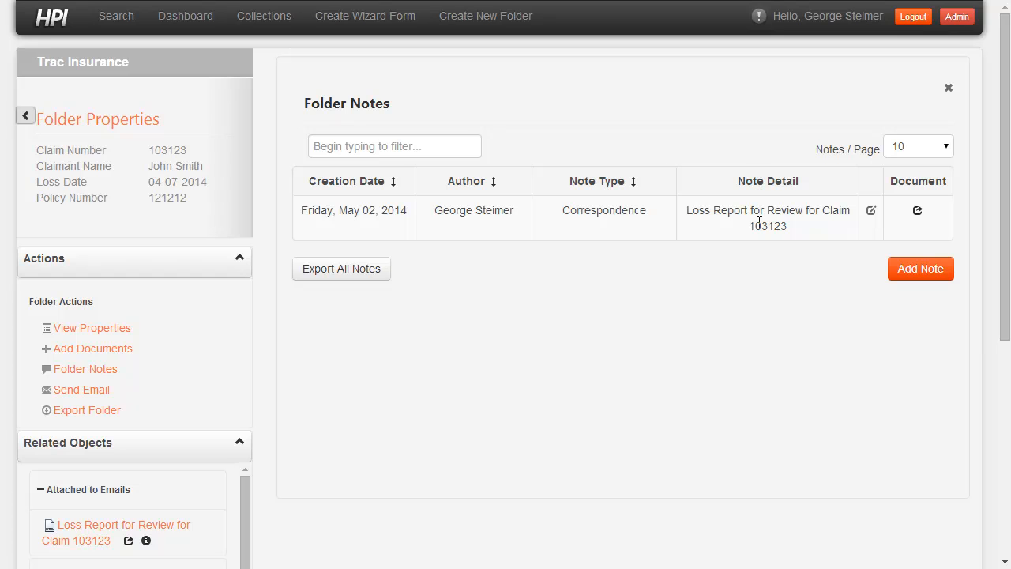
- View the email linked to the Correspondence note and return to the claim's folder notes
{"action": "left_click", "coordinate": [919, 212]}
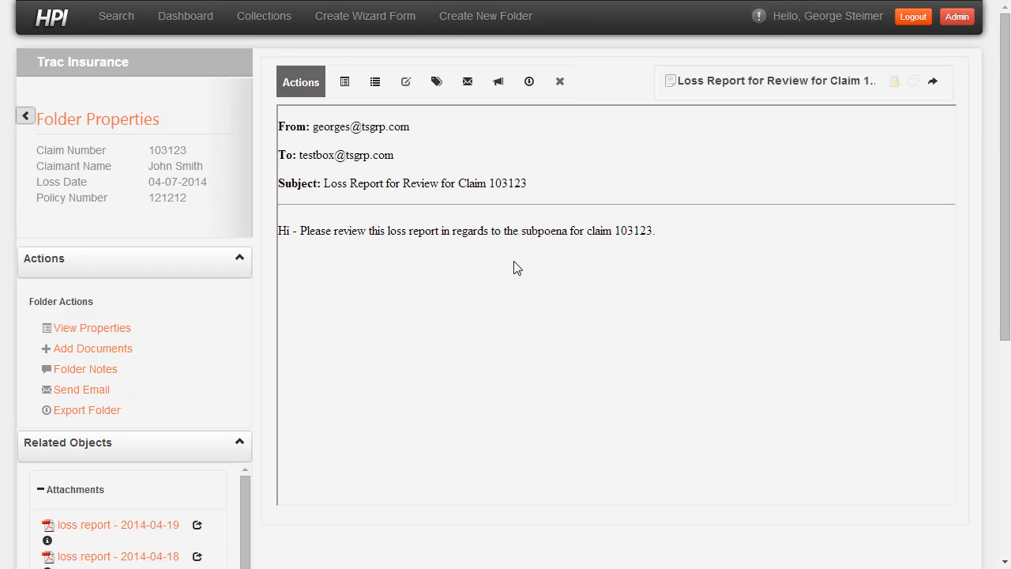
{"action": "left_click", "coordinate": [84, 372]}
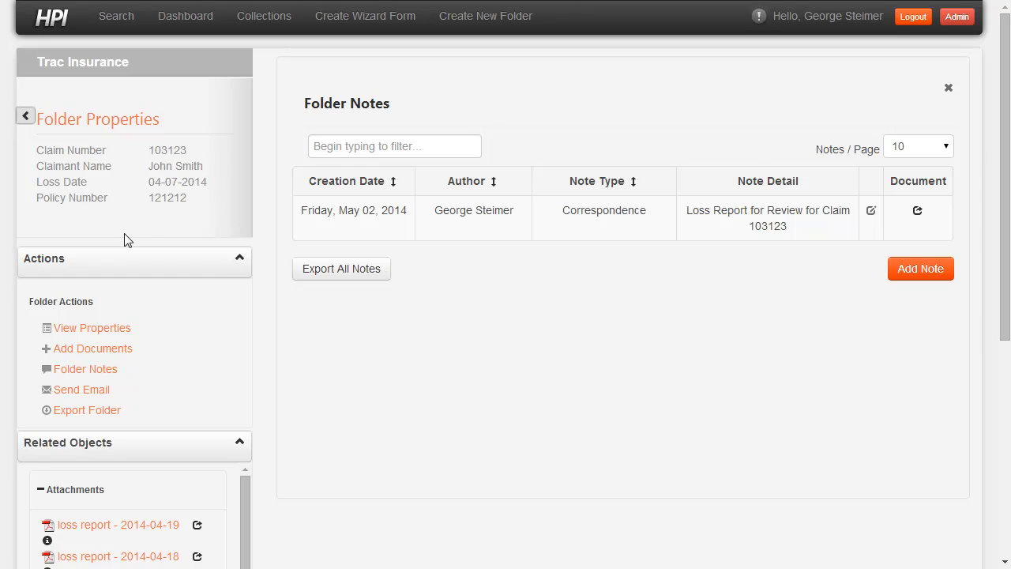
- Start a new folder note for the claim and set its note type to Legal
{"action": "left_click", "coordinate": [902, 276]}
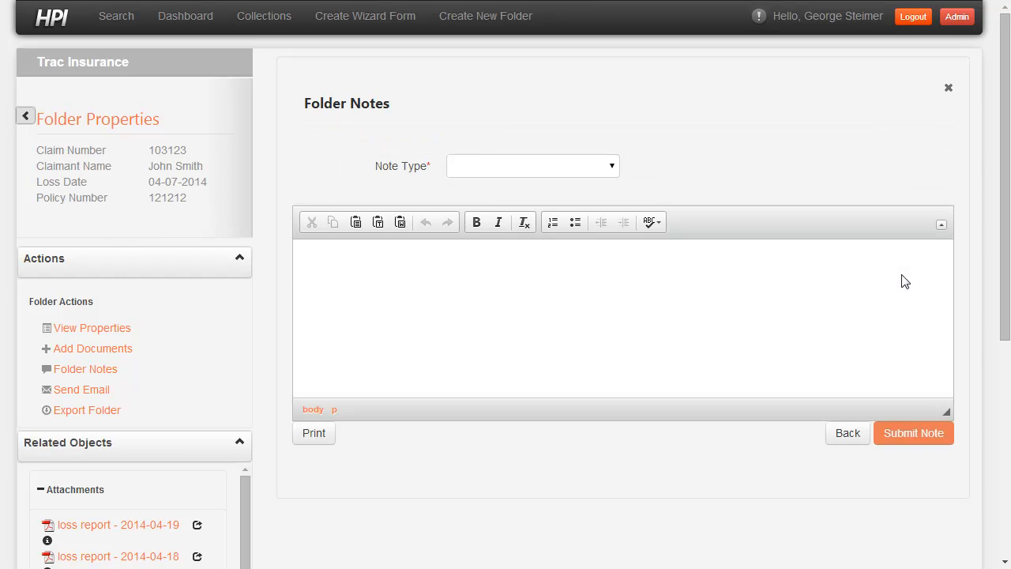
{"action": "left_click", "coordinate": [578, 168]}
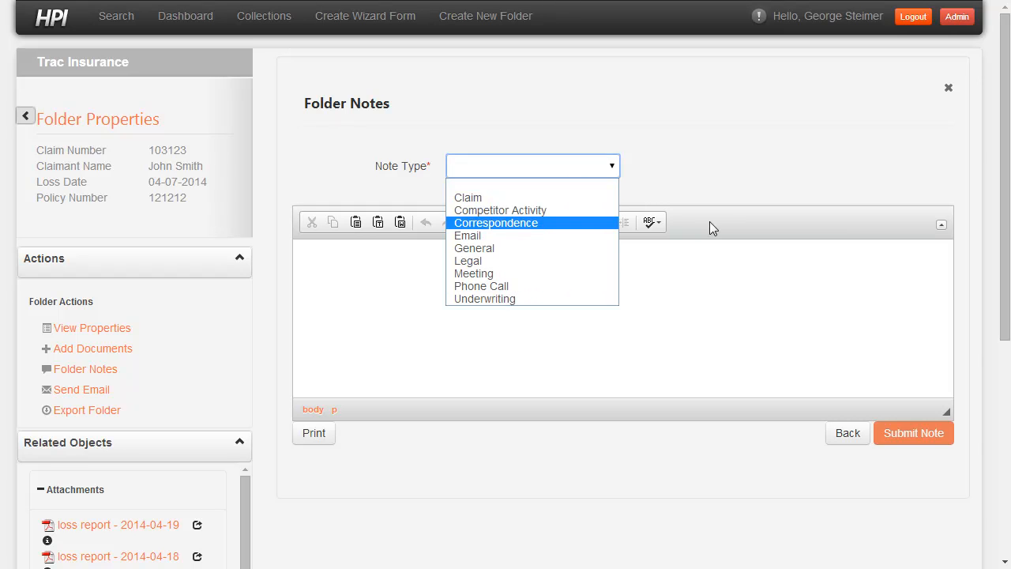
{"action": "left_click", "coordinate": [708, 187]}
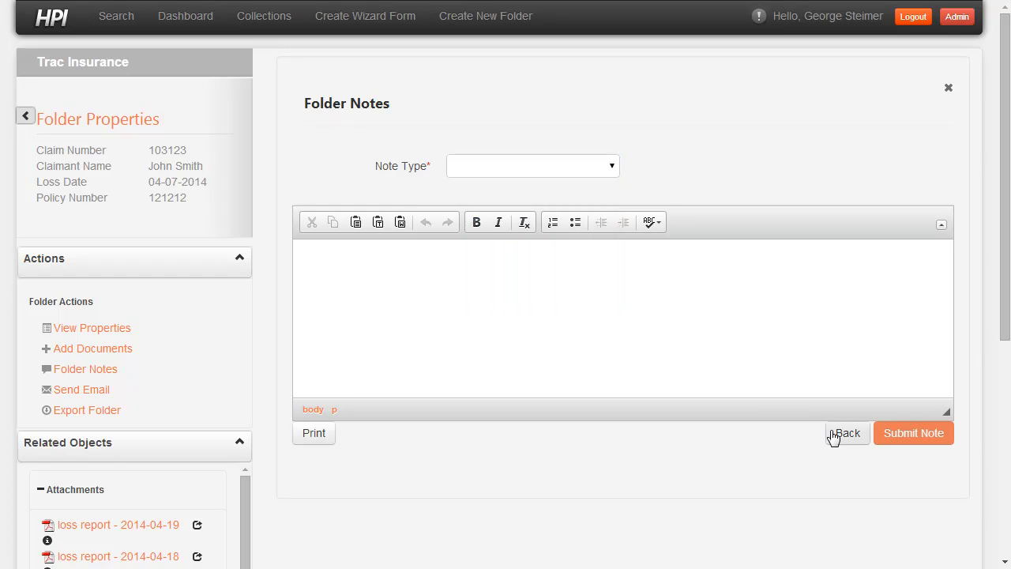
{"action": "left_click", "coordinate": [481, 165]}
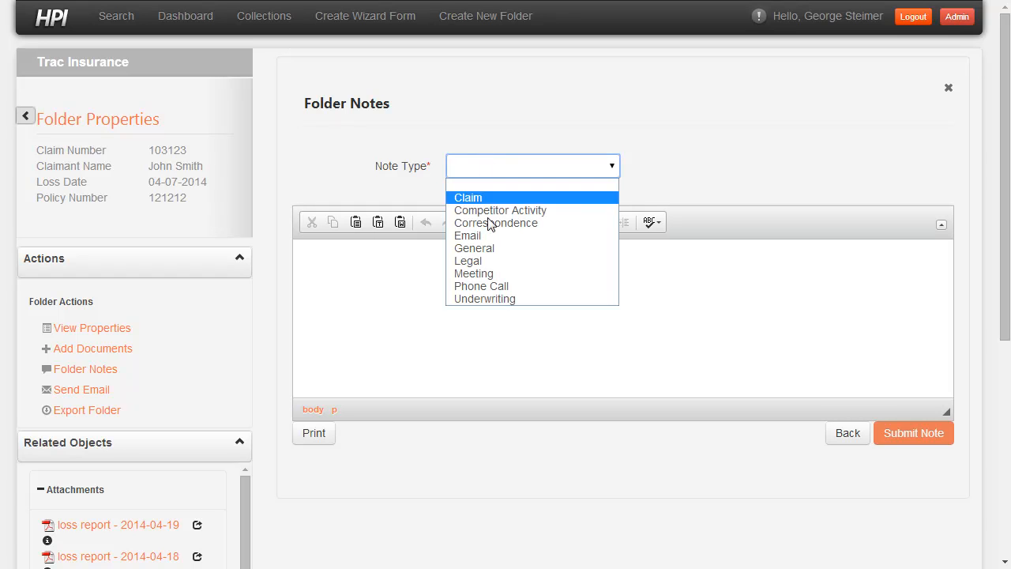
{"action": "left_click", "coordinate": [488, 262]}
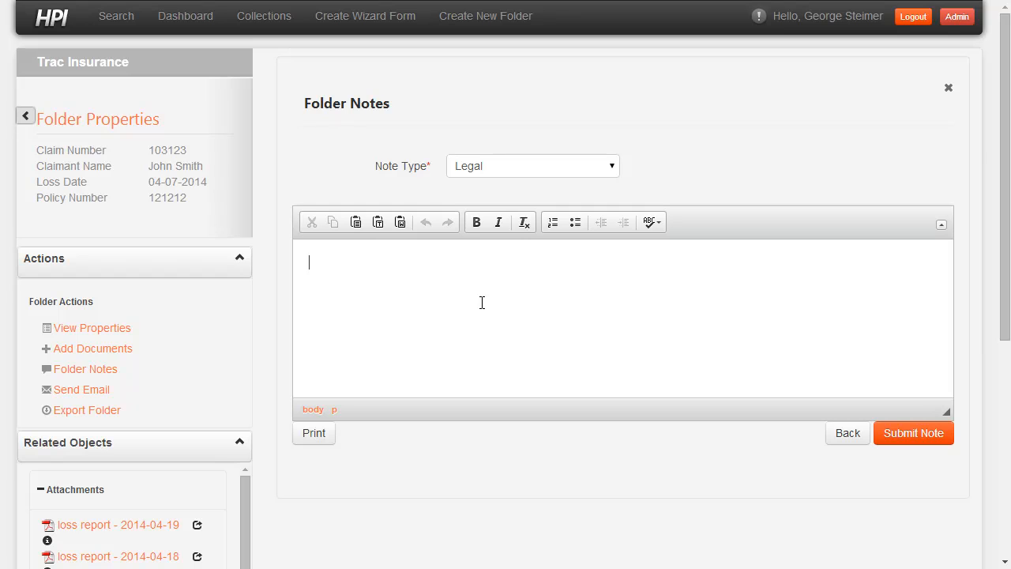
- Write "Claims processing finished. Waiting for legal review." as the note text and submit the note
{"action": "type", "text": "Clains processing finished.  W"}
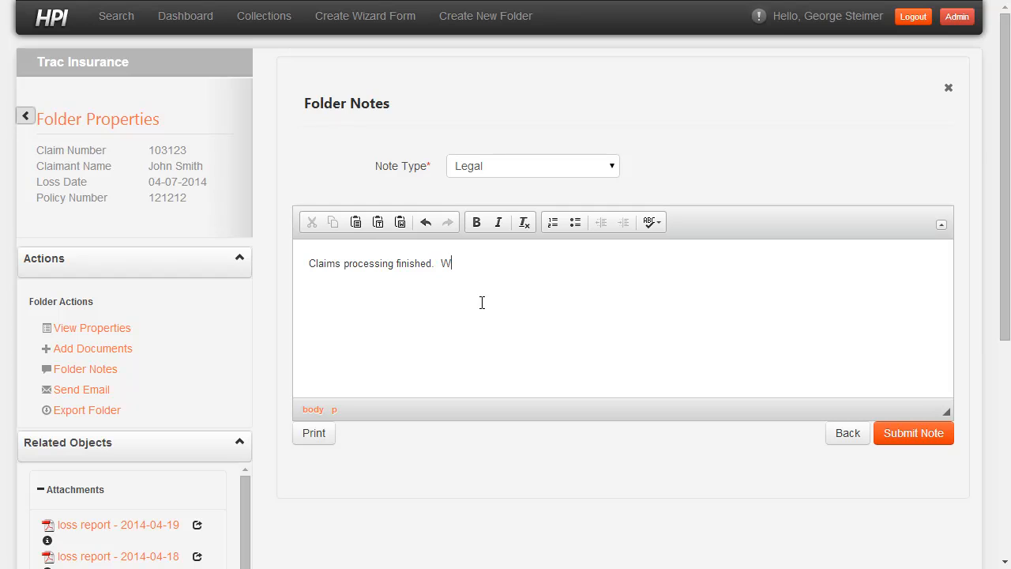
{"action": "type", "text": "aiting for legal review."}
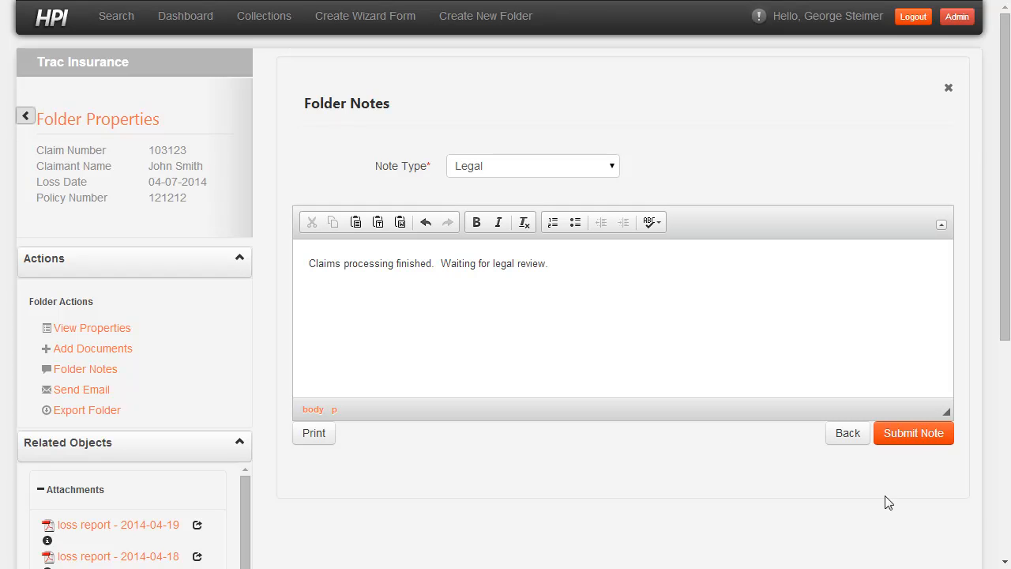
{"action": "left_click", "coordinate": [916, 434]}
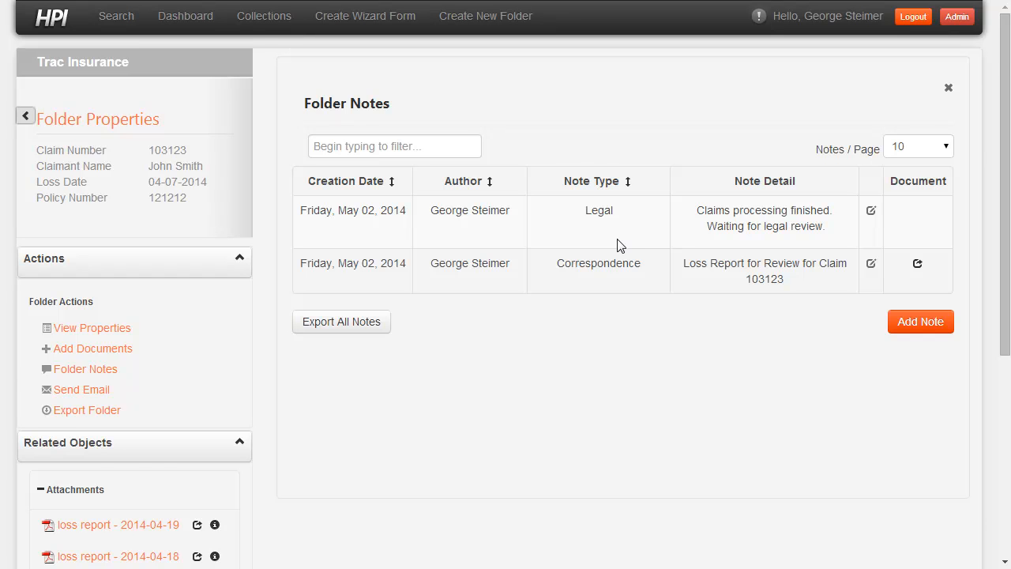
- Open the related 2014 policy folder from the claim's related objects
{"action": "scroll", "coordinate": [553, 251], "scroll_direction": "down", "scroll_amount": 1}
{"action": "scroll", "coordinate": [512, 268], "scroll_direction": "up", "scroll_amount": 1}
{"action": "left_click", "coordinate": [204, 274]}
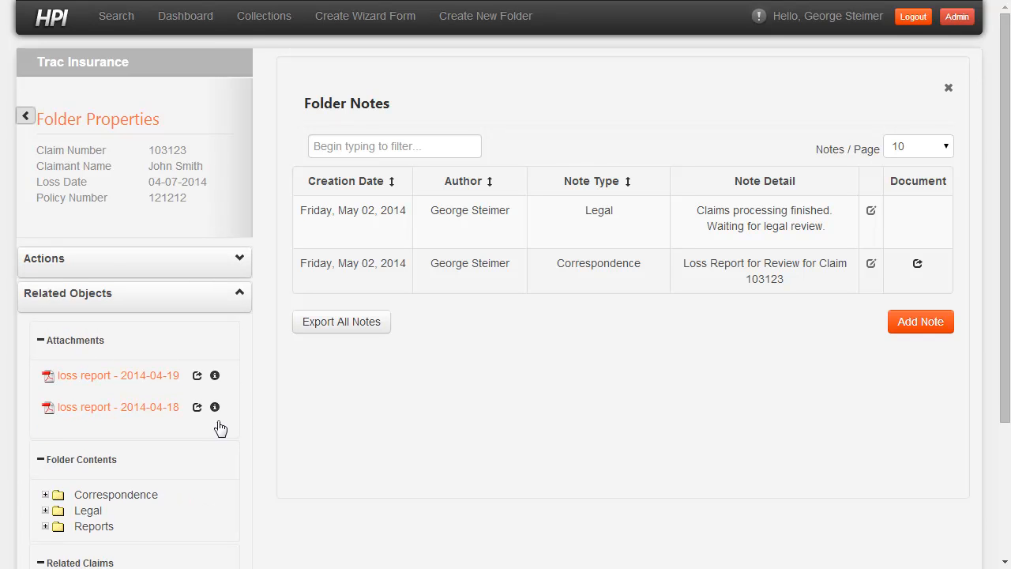
{"action": "scroll", "coordinate": [229, 442], "scroll_direction": "down", "scroll_amount": 1}
{"action": "scroll", "coordinate": [241, 454], "scroll_direction": "down", "scroll_amount": 1}
{"action": "left_click", "coordinate": [48, 543]}
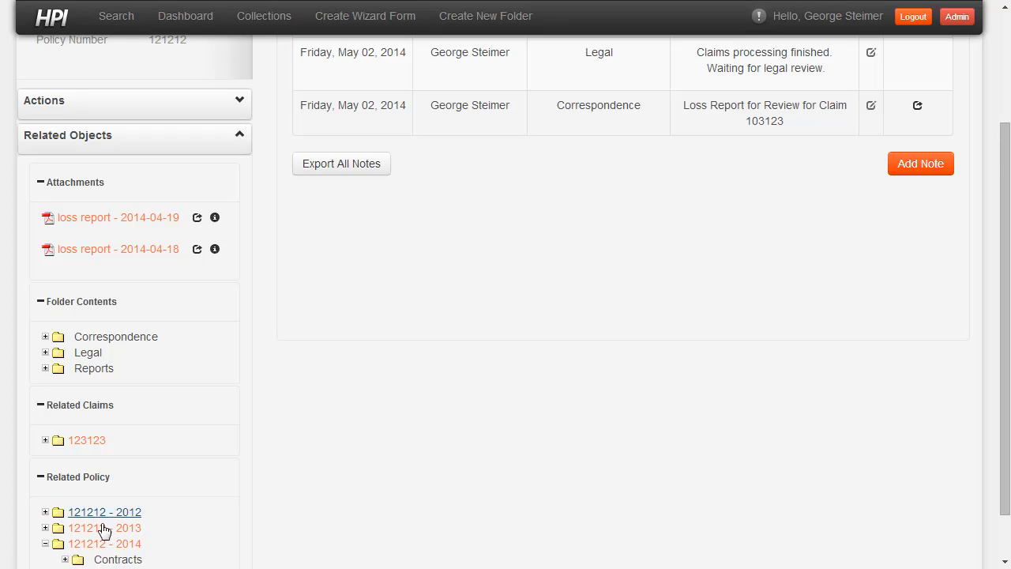
{"action": "scroll", "coordinate": [77, 543], "scroll_direction": "down", "scroll_amount": 1}
{"action": "left_click", "coordinate": [130, 487]}
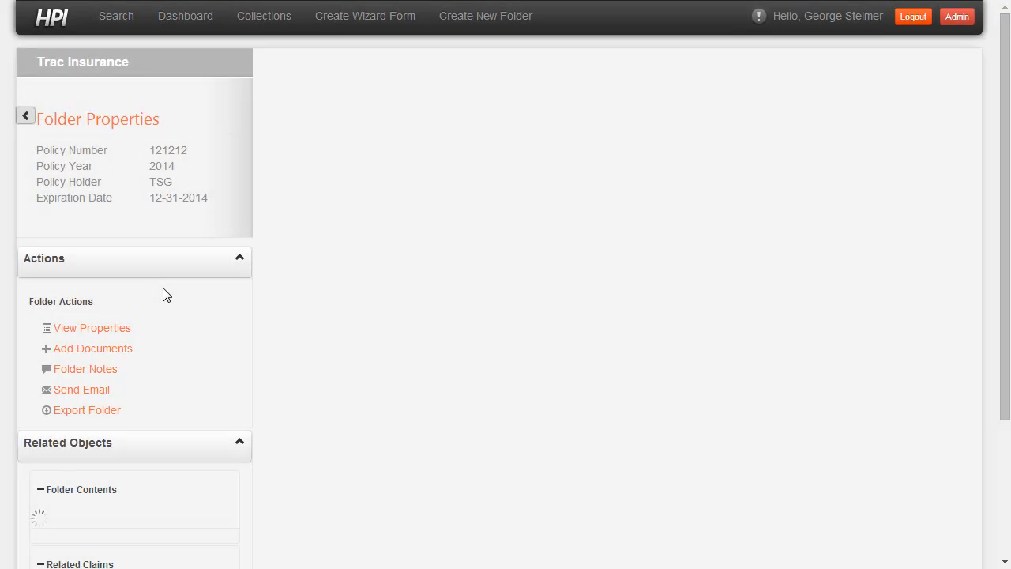
- Open Policy Contract.pdf from the policy's Contracts folder in the annotation application
{"action": "left_click", "coordinate": [45, 525]}
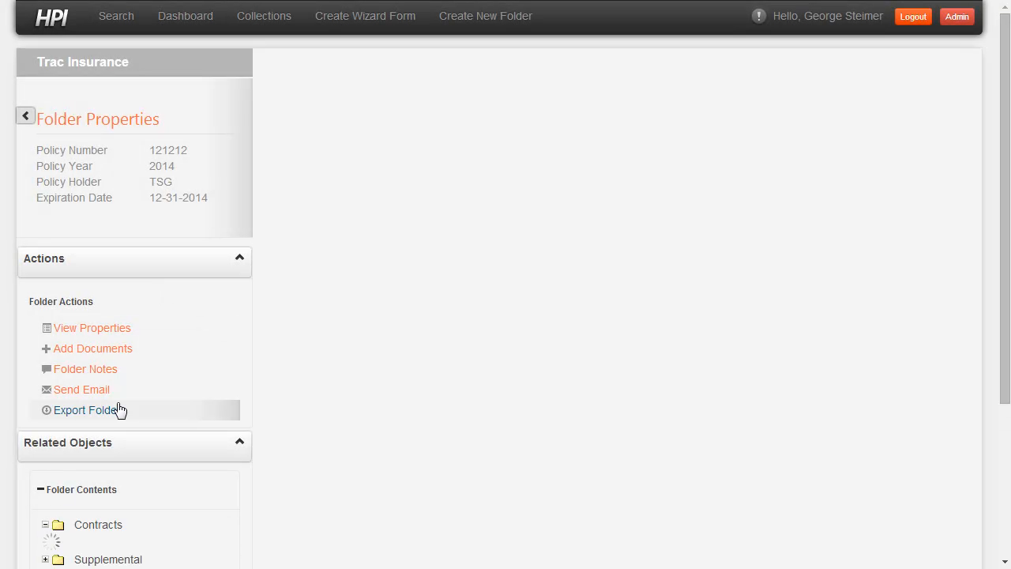
{"action": "left_click", "coordinate": [127, 542]}
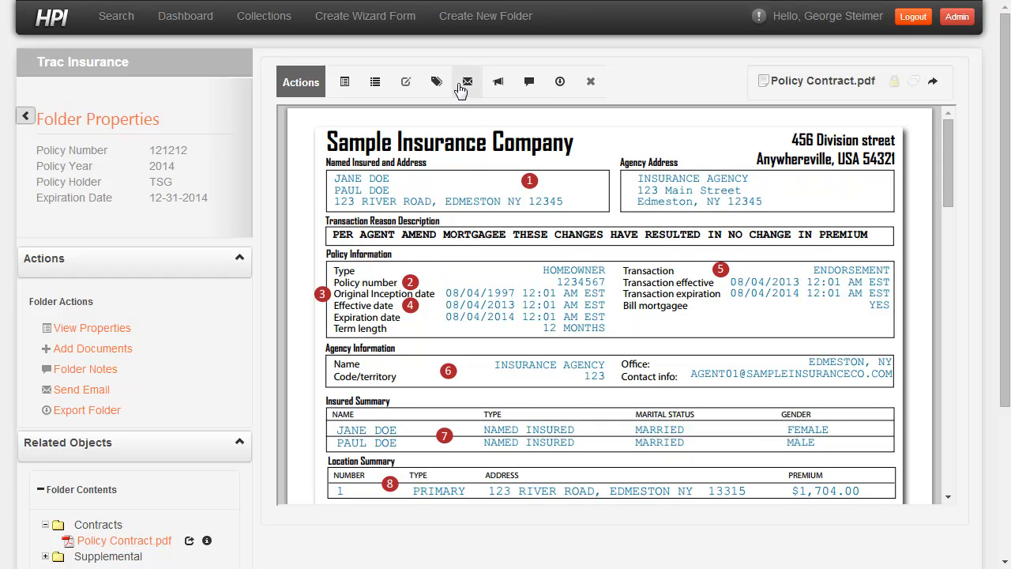
{"action": "left_click", "coordinate": [530, 82]}
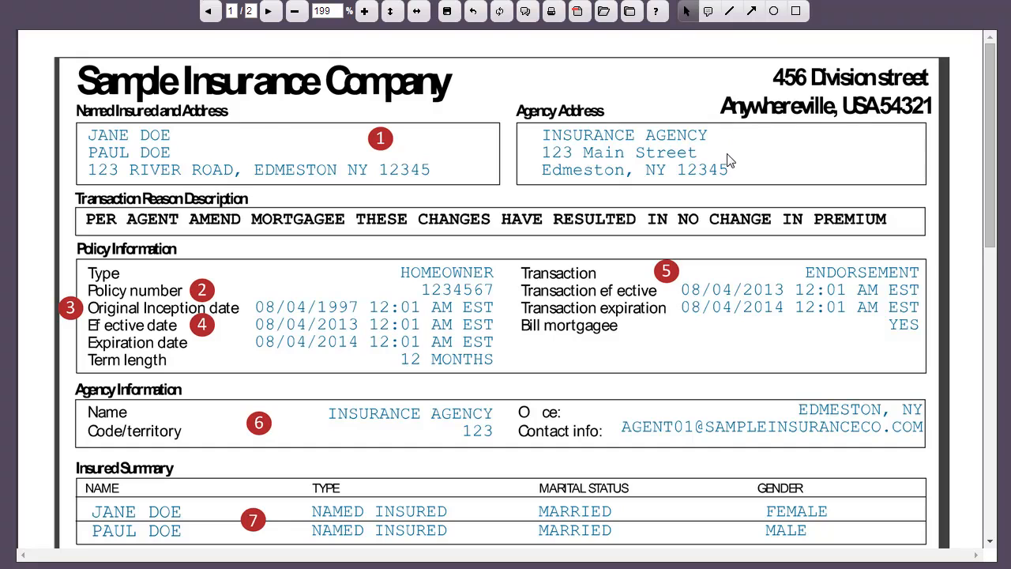
- Draw an ellipse around the policy type, number, dates and term length, and an arrow pointing at the 12 MONTHS term length
{"action": "left_click", "coordinate": [774, 11]}
{"action": "left_click_drag", "start_coordinate": [66, 217], "coordinate": [586, 440]}
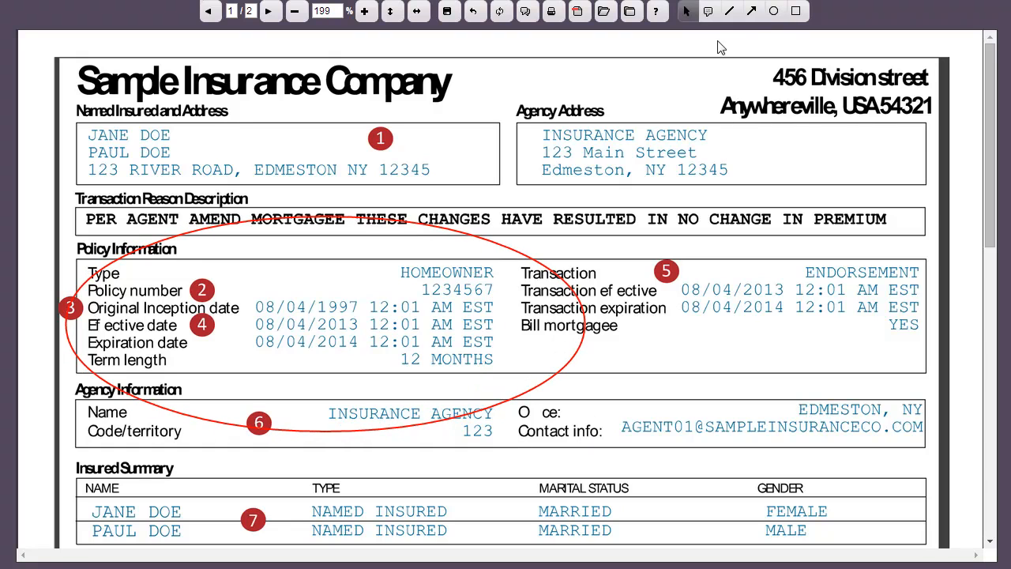
{"action": "left_click", "coordinate": [752, 11]}
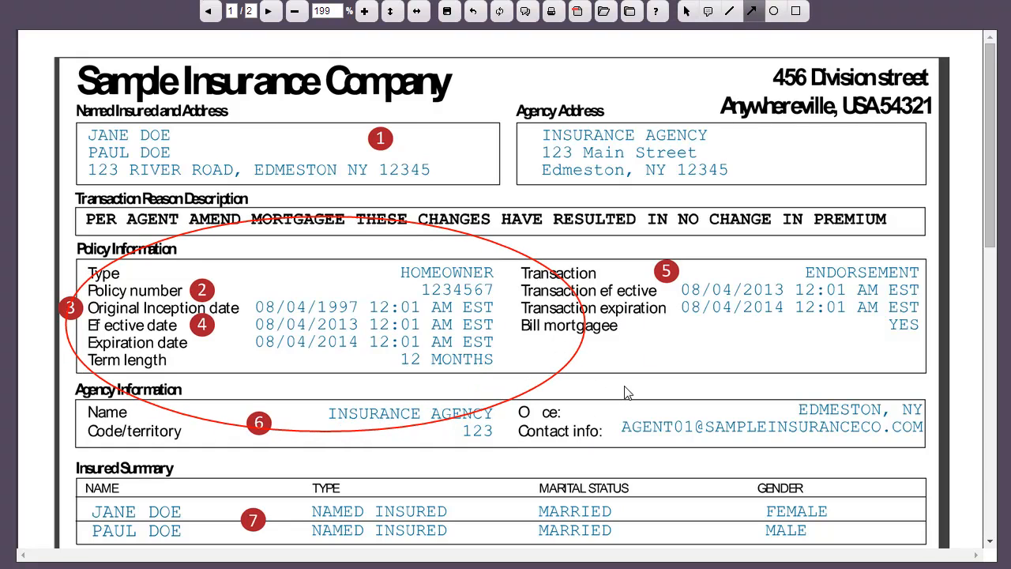
{"action": "mouse_move", "coordinate": [697, 354]}
{"action": "left_mouse_down"}
{"action": "mouse_move", "coordinate": [557, 350]}
{"action": "mouse_move", "coordinate": [499, 364]}
{"action": "left_mouse_up"}
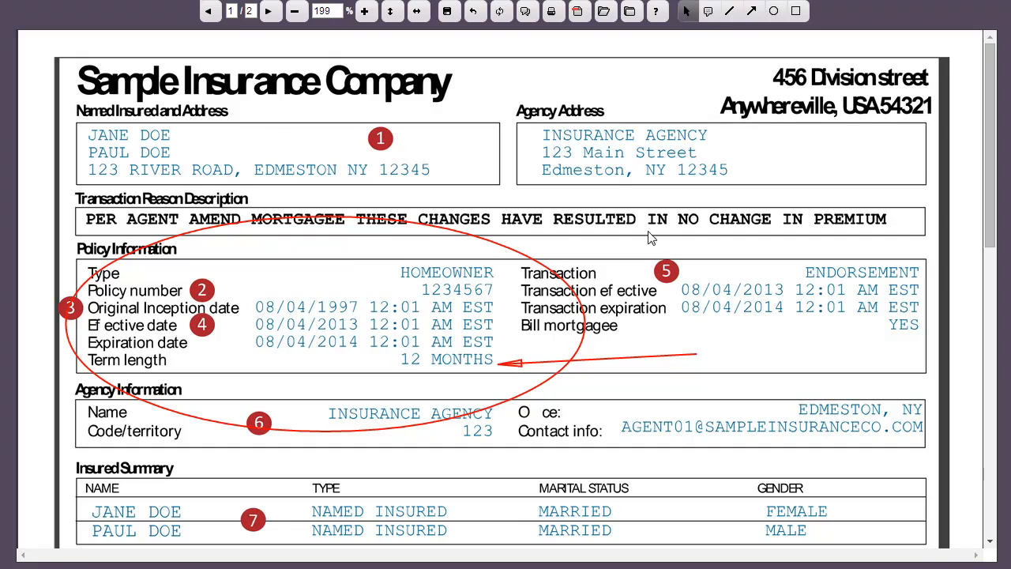
- Add a sticky note in the Policy Information area near the term length, closing the extra empty note
{"action": "left_click", "coordinate": [709, 12]}
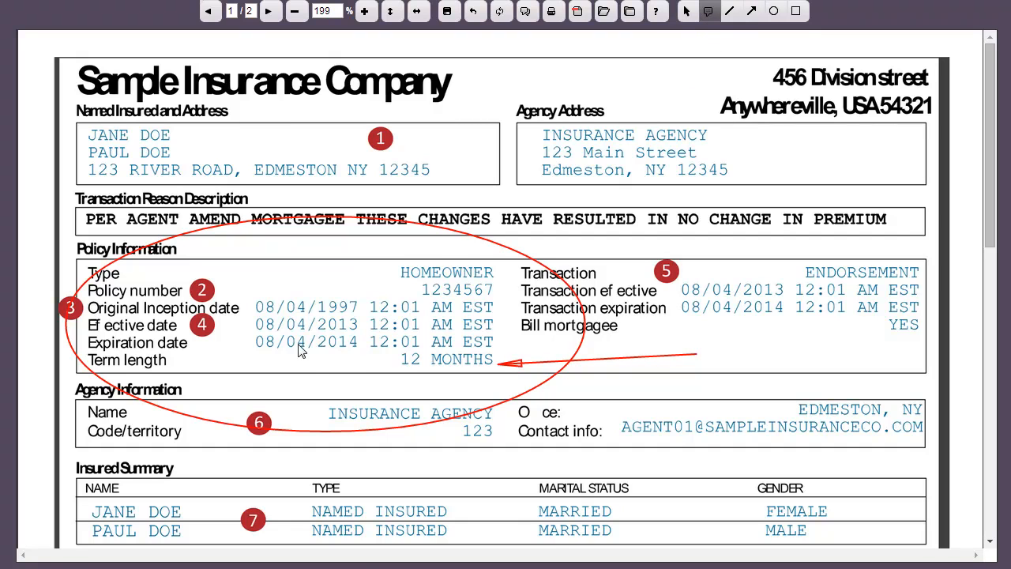
{"action": "left_click", "coordinate": [298, 345]}
{"action": "left_click", "coordinate": [370, 386]}
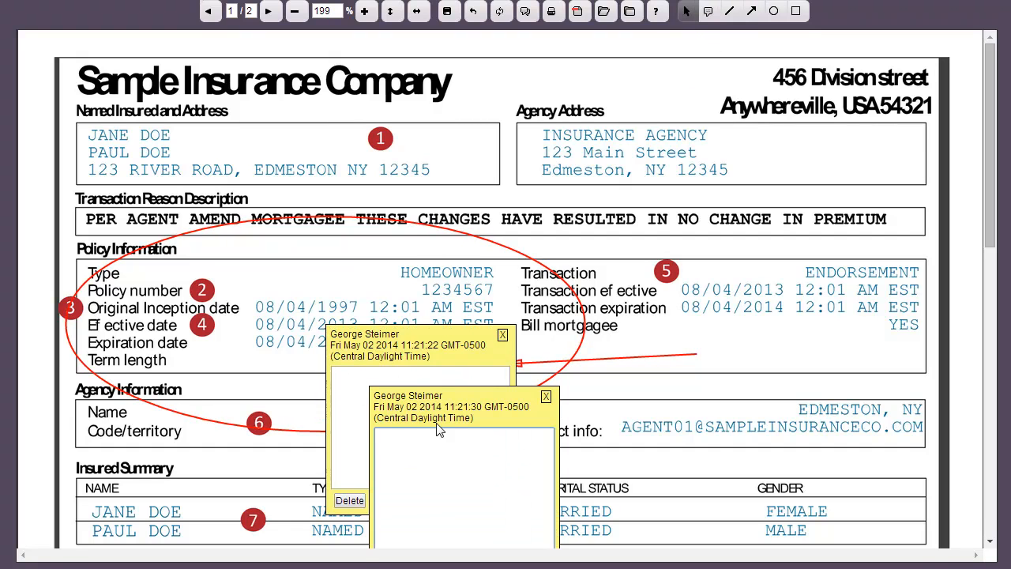
{"action": "left_click", "coordinate": [545, 399]}
{"action": "left_click", "coordinate": [448, 399]}
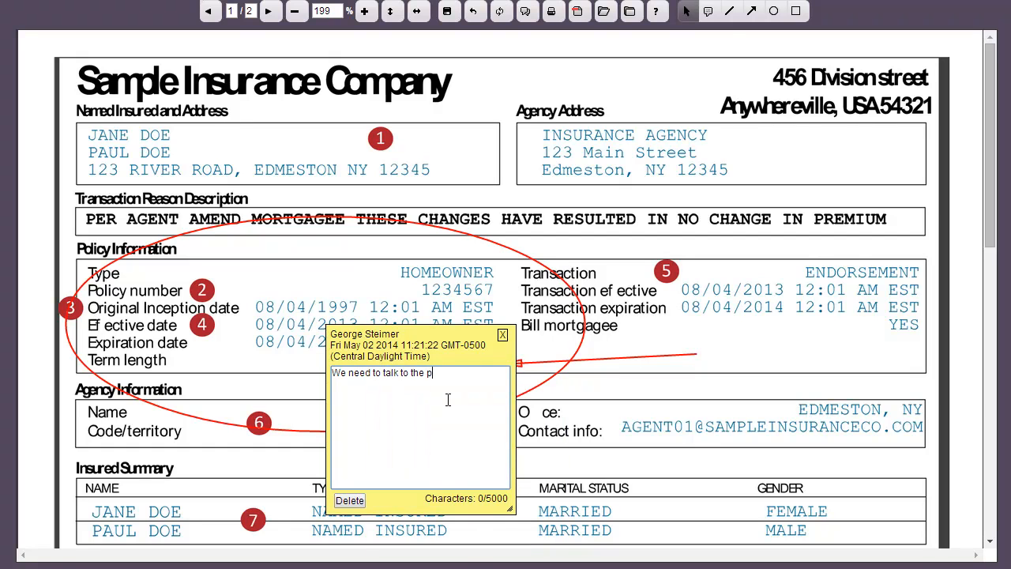
- Write "We need to talk to the policy holder about expanding coverage as well as next year's" in the note and place it beside 12 MONTHS
{"action": "type", "text": "We need to talk to the policy holder about expanding coverage"}
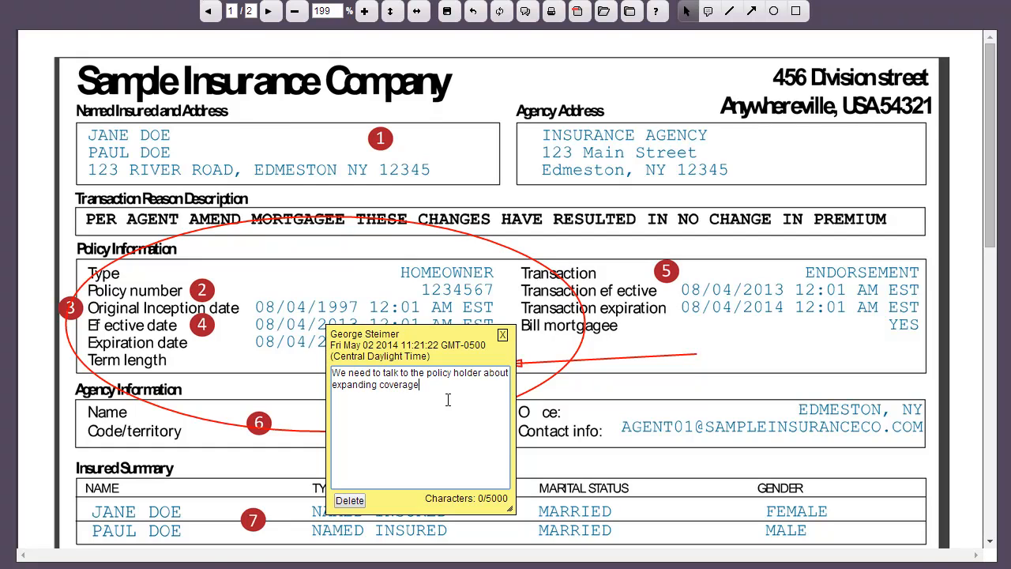
{"action": "type", "text": " as well as next year's policy"}
{"action": "left_click", "coordinate": [502, 335]}
{"action": "left_click_drag", "start_coordinate": [387, 390], "coordinate": [365, 367]}
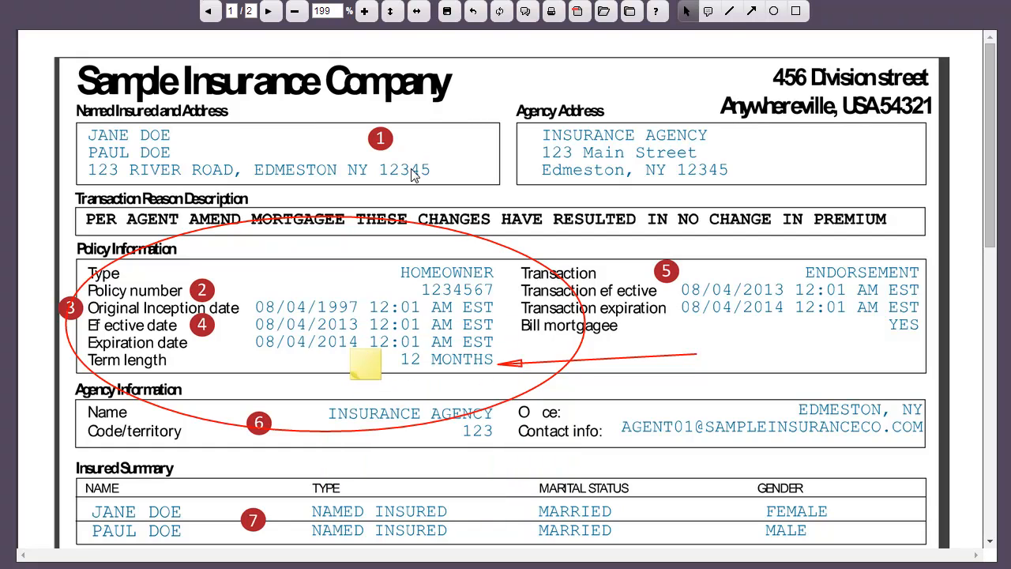
- Save the annotations, close the annotation window and confirm the return to the policy folder
{"action": "left_click", "coordinate": [446, 12]}
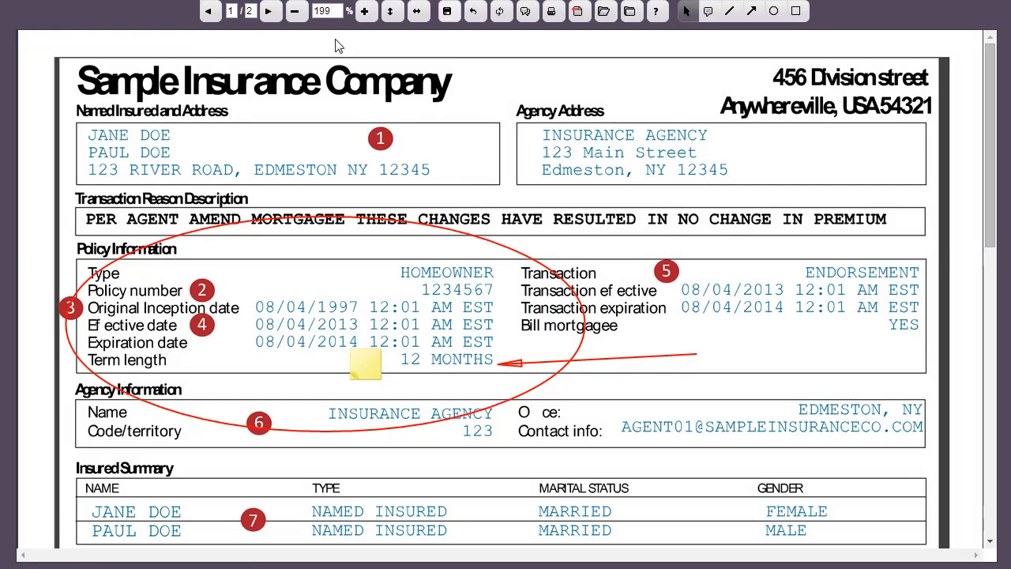
{"action": "key", "text": "ctrl+w"}
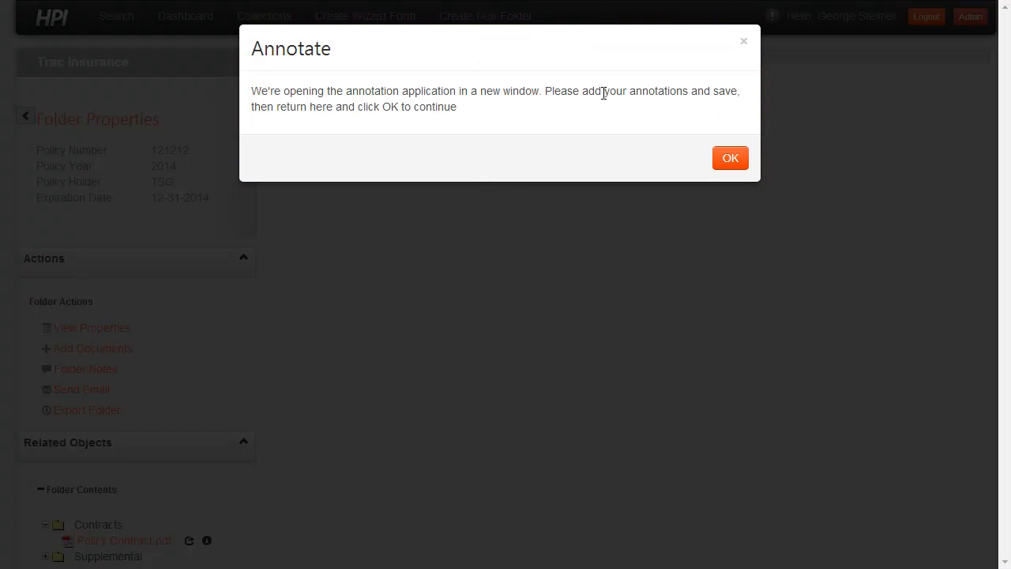
{"action": "left_click", "coordinate": [728, 159]}
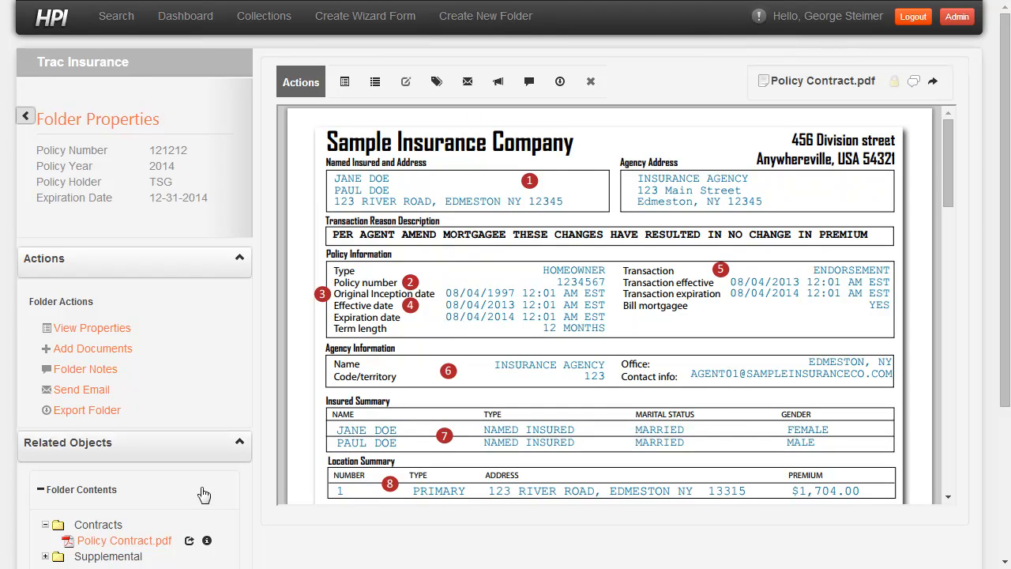
- Reload Policy Contract.pdf and examine its annotations, including the sticky note beside the term length
{"action": "left_click", "coordinate": [138, 542]}
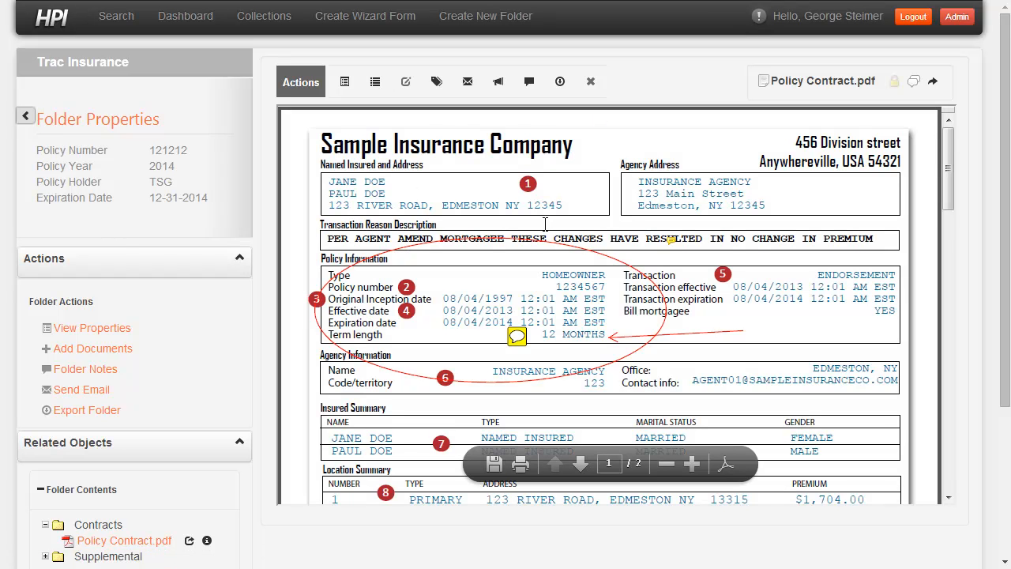
{"action": "mouse_move", "coordinate": [651, 303]}
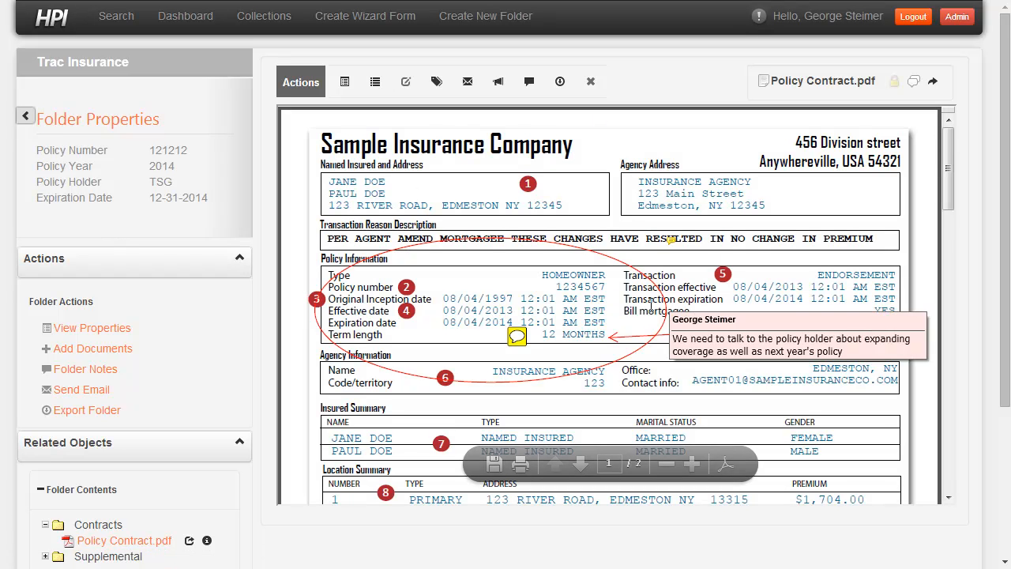
{"action": "left_click", "coordinate": [516, 337]}
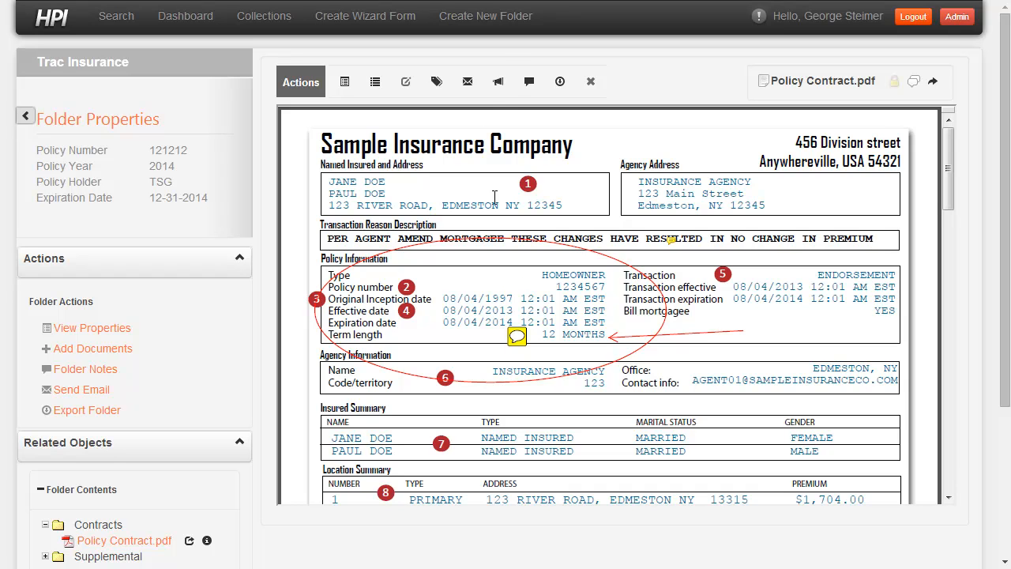
- Start a notification about Policy Contract.pdf and add the first user matching "ji" as recipient
{"action": "left_click", "coordinate": [497, 87]}
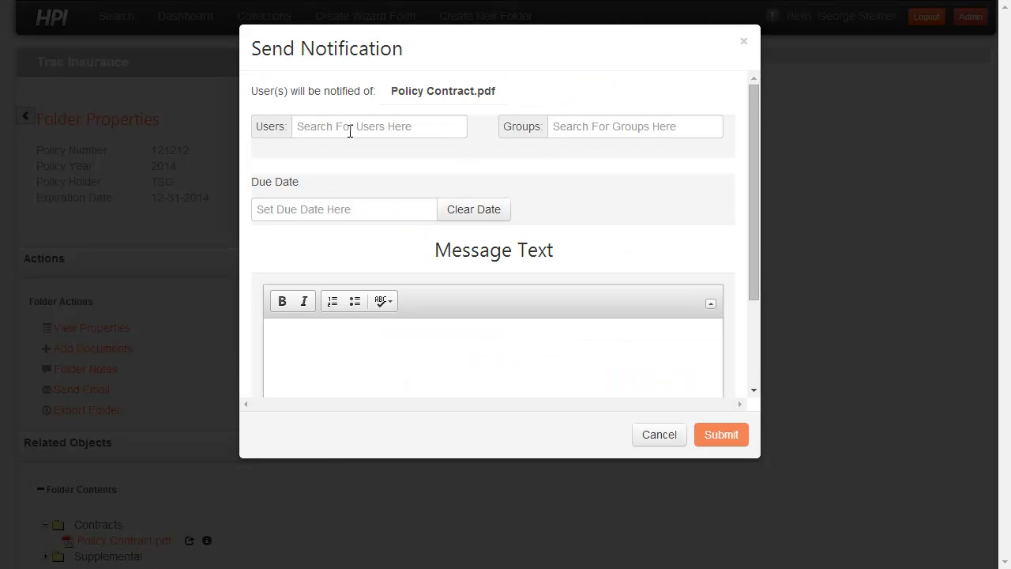
{"action": "left_click", "coordinate": [349, 131]}
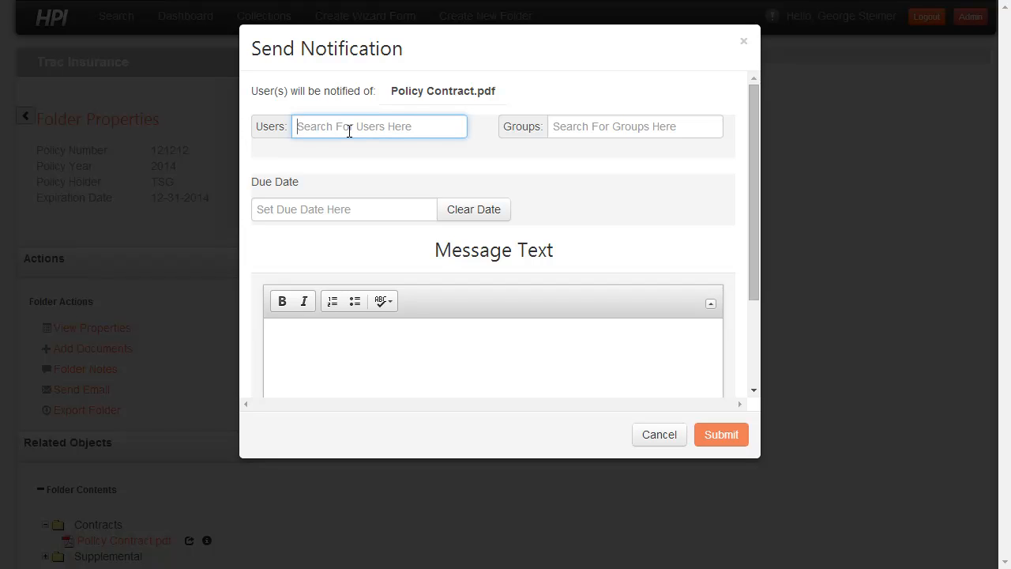
{"action": "type", "text": "ji"}
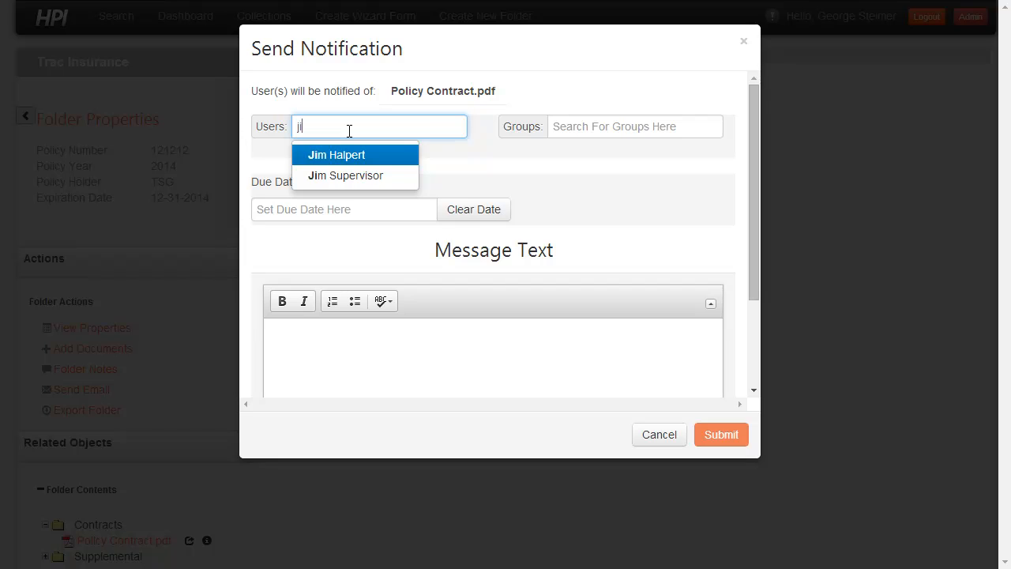
{"action": "key", "text": "Return"}
- Greet the recipient in the message and write "Please review and give me a call to talk through how we should approach the policy holder."
{"action": "left_click", "coordinate": [424, 360]}
{"action": "type", "text": "Jim"}
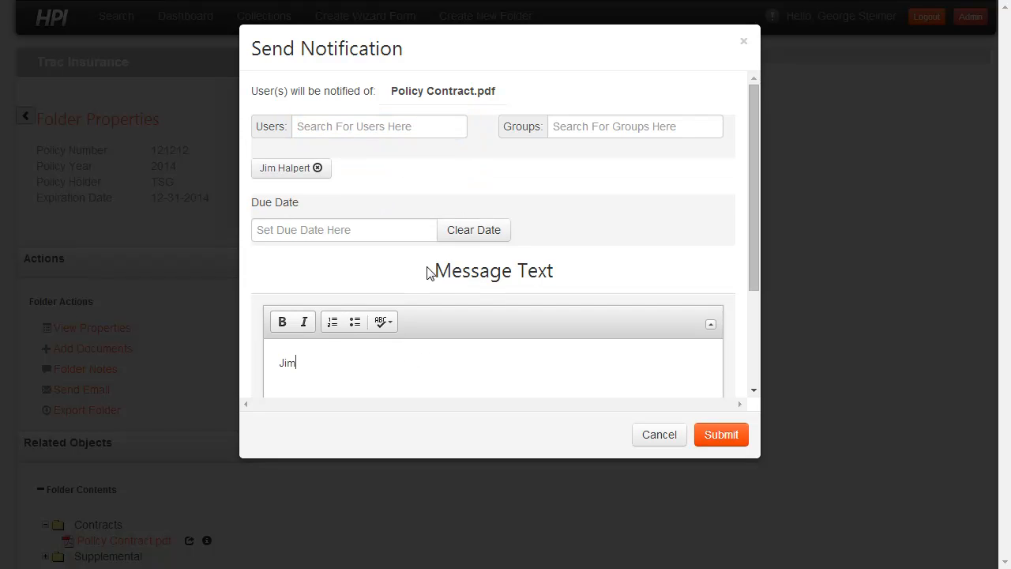
{"action": "type", "text": ", Please review and give me a call to talk throug"}
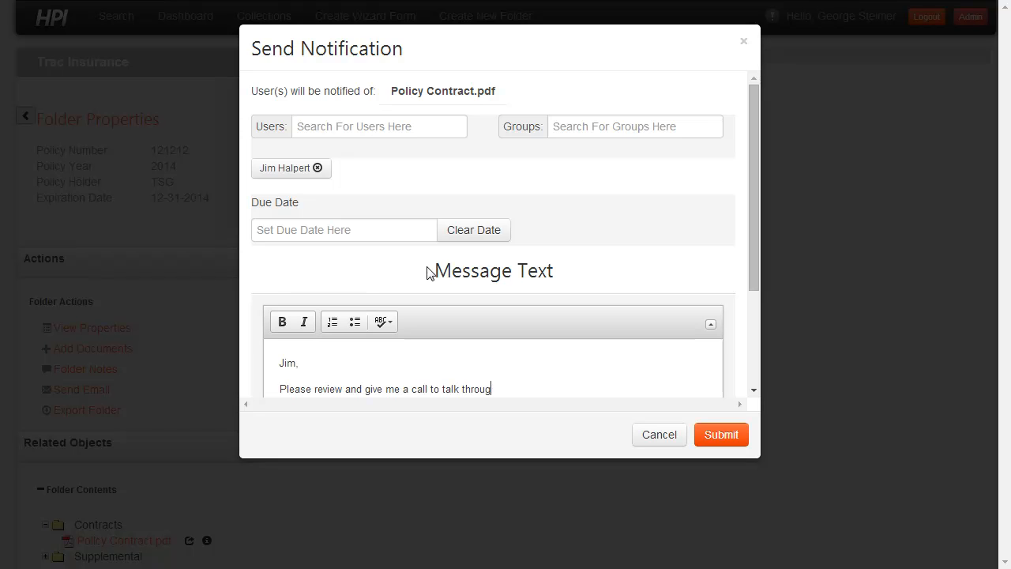
{"action": "type", "text": "h how we should approach the po"}
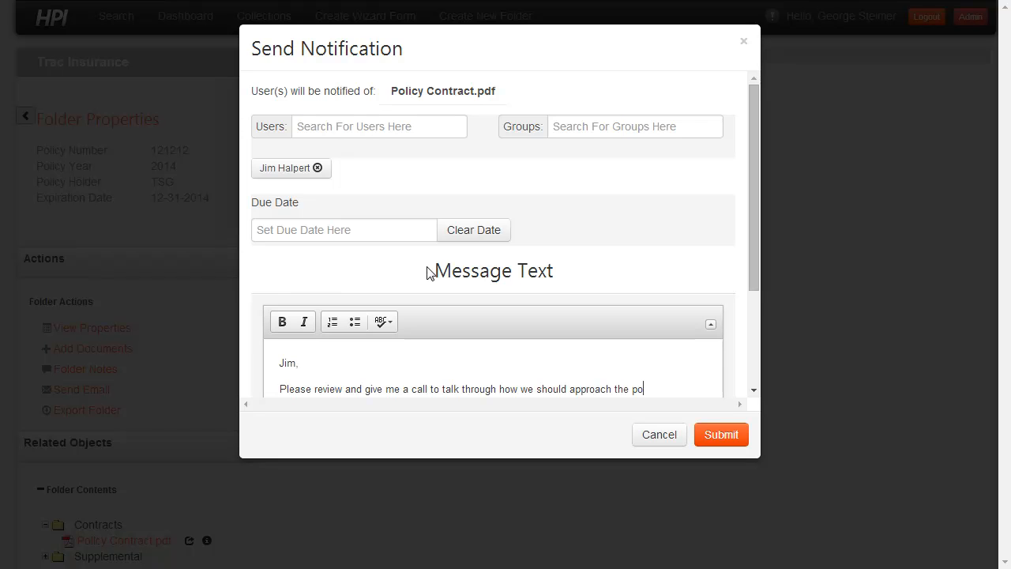
{"action": "type", "text": "licy holder."}
- Close the message with "Thanks," and the sender's first name, and submit the notification
{"action": "key", "text": "Return"}
{"action": "type", "text": "Thanks,"}
{"action": "key", "text": "Return"}
{"action": "type", "text": "George"}
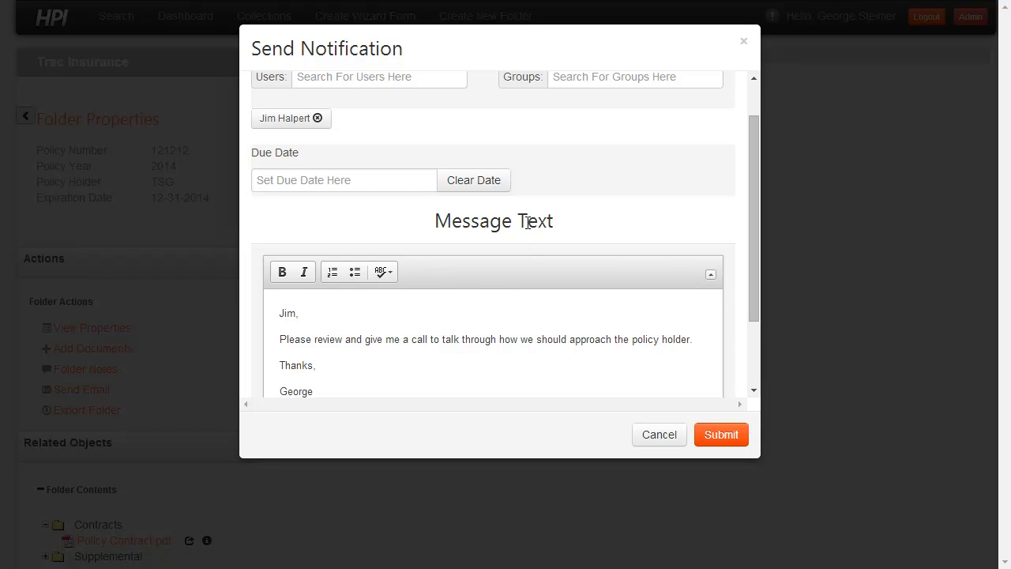
{"action": "scroll", "coordinate": [526, 223], "scroll_direction": "up", "scroll_amount": 1}
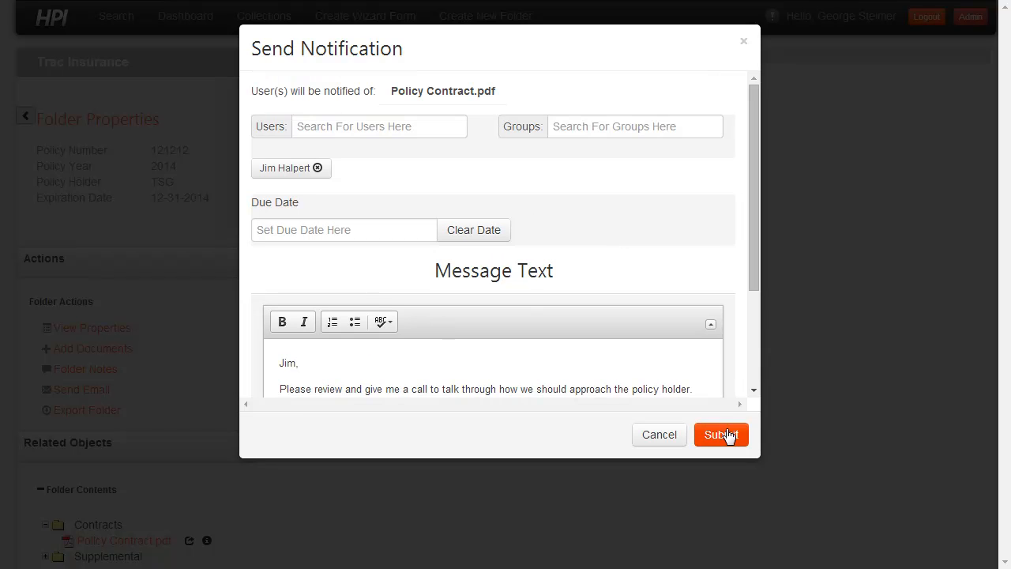
{"action": "left_click", "coordinate": [721, 434]}
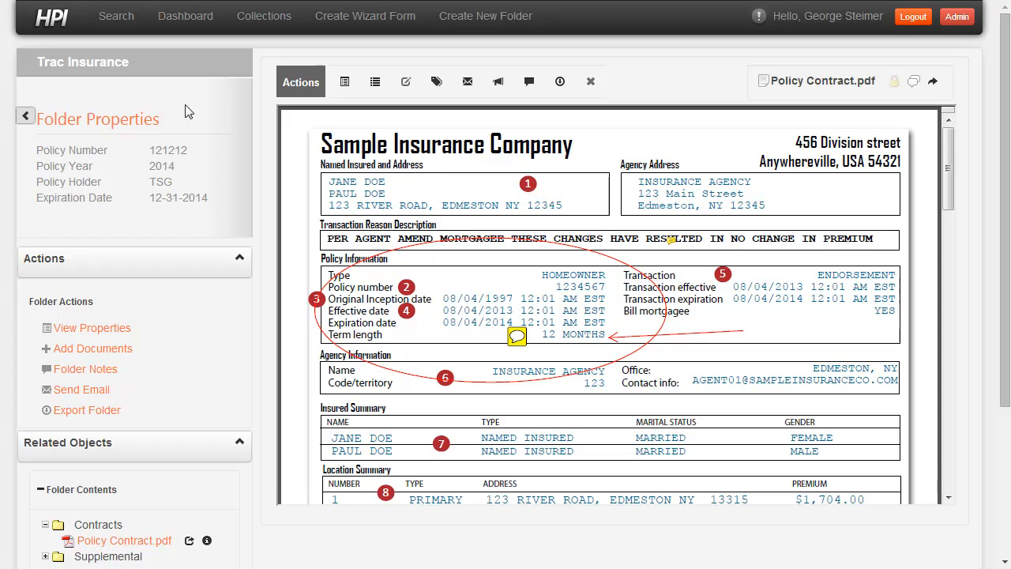
- Log out and log back in as the notified colleague, entering that colleague's username and account password
{"action": "left_click", "coordinate": [906, 22]}
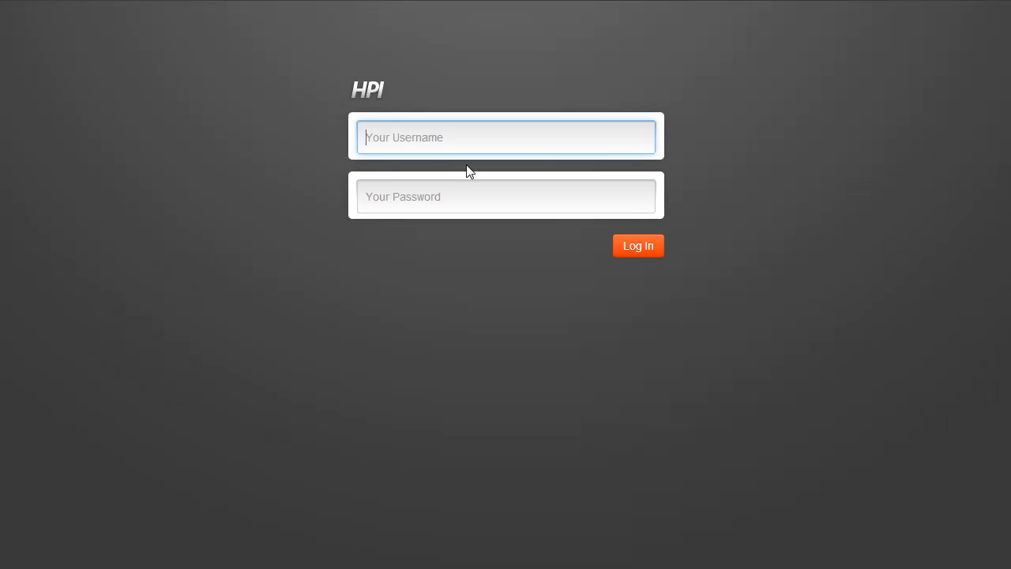
{"action": "type", "text": "jhalpert"}
{"action": "key", "text": "Tab"}
{"action": "type", "text": "*****"}
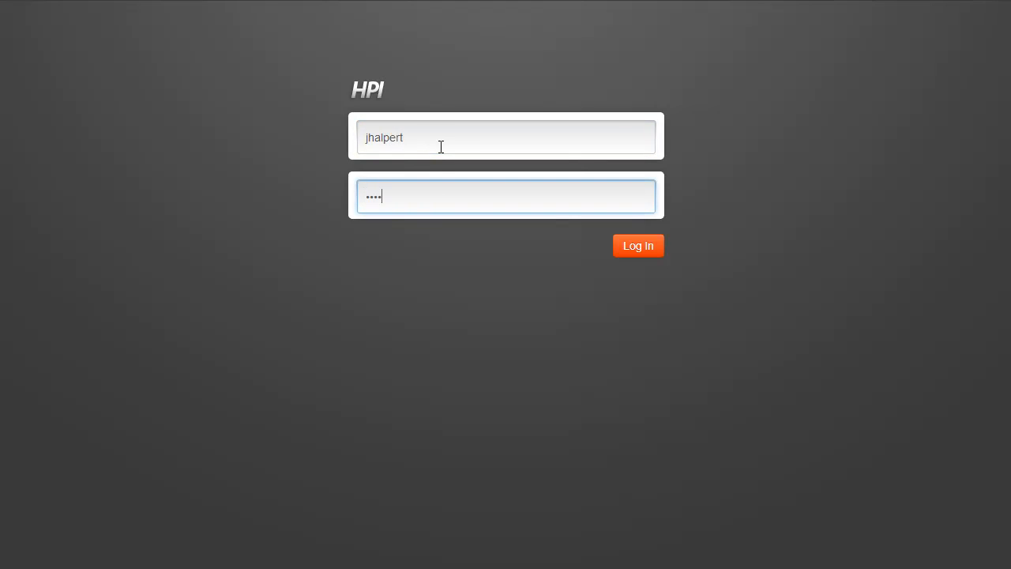
{"action": "key", "text": "Return"}
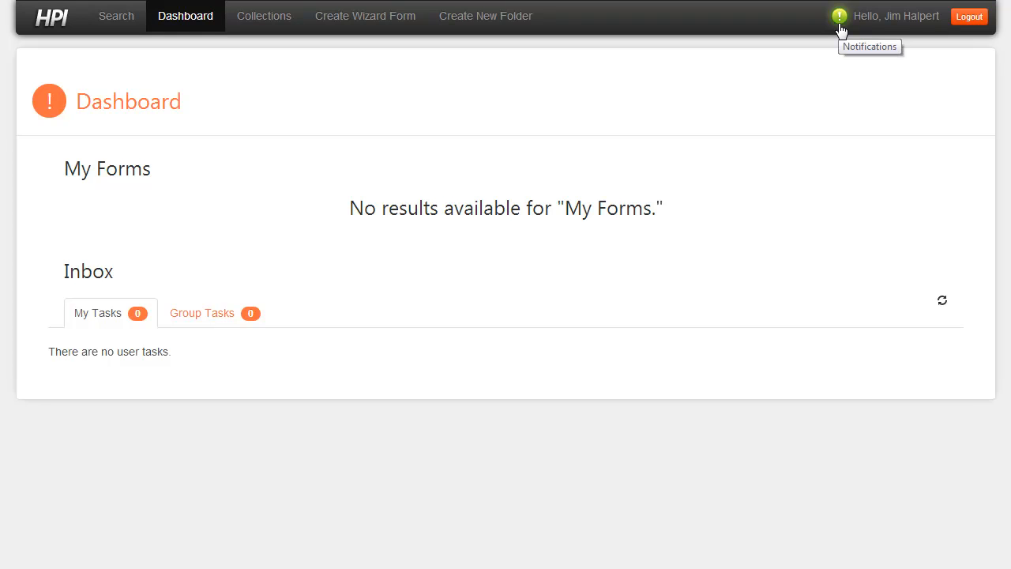
- Open Policy Contract.pdf from the colleague's newest notification and select the ellipse annotation around the policy information
{"action": "left_click", "coordinate": [840, 24]}
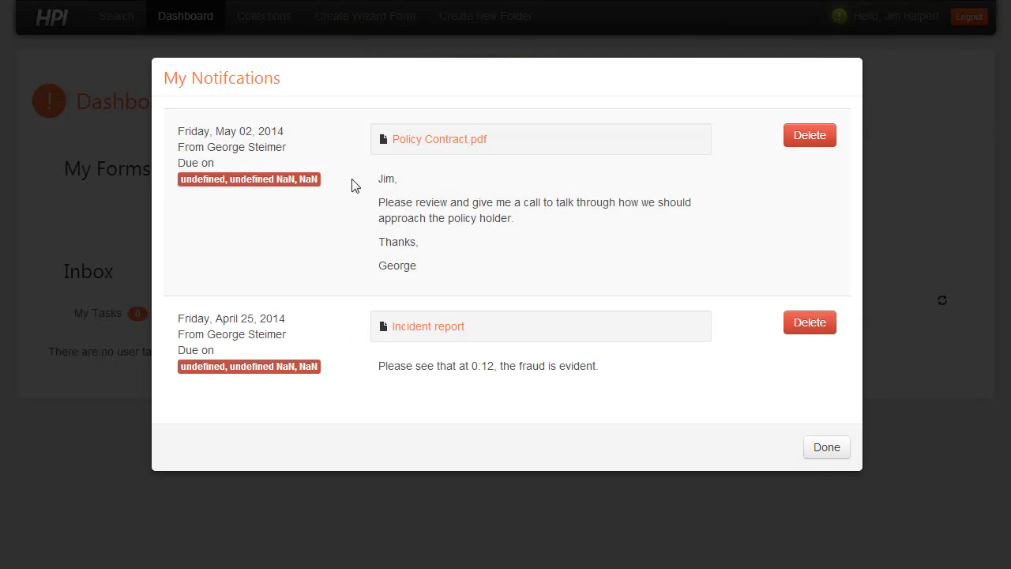
{"action": "left_click", "coordinate": [441, 139]}
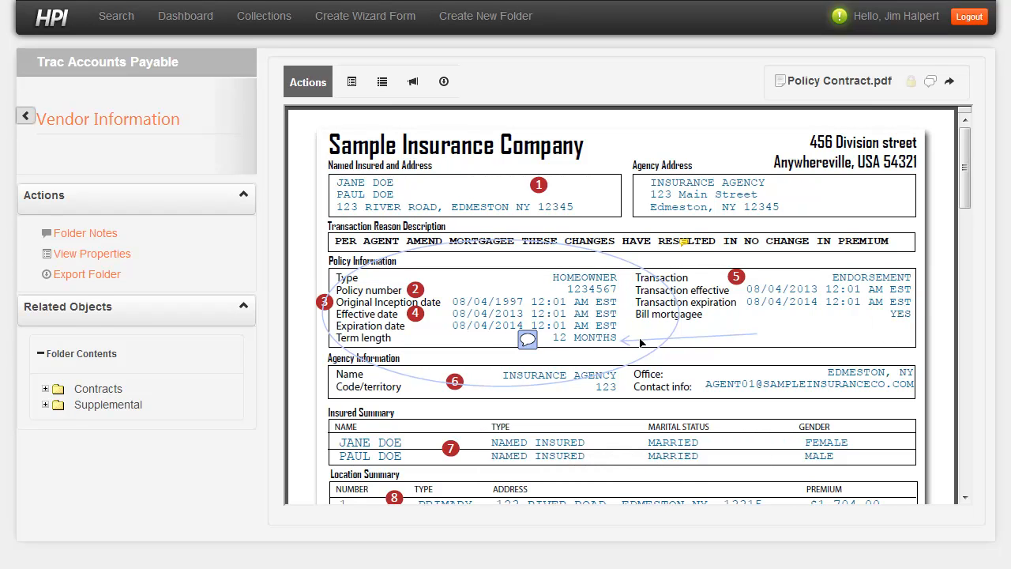
{"action": "left_click", "coordinate": [660, 374]}
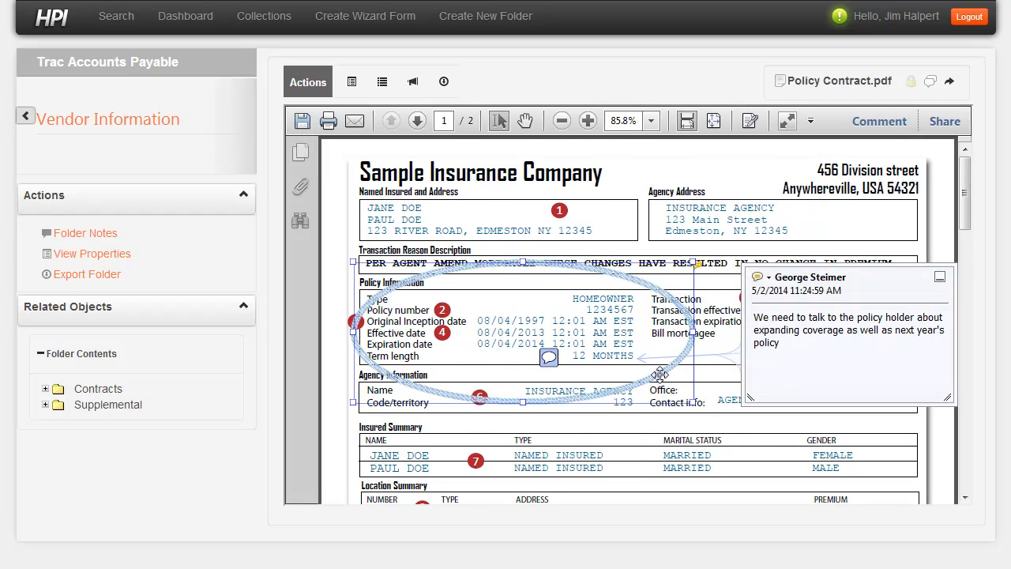